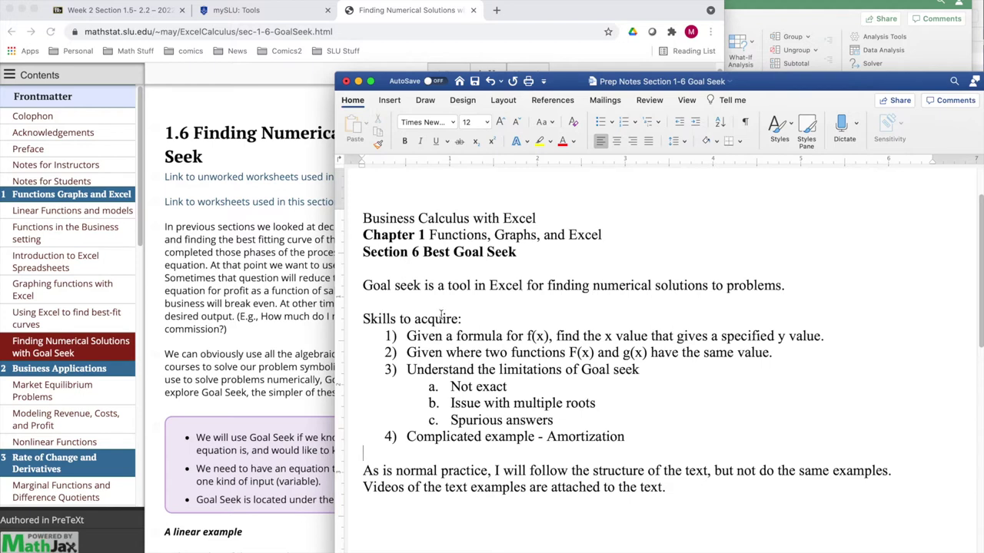
double_click(425, 336)
drag(425, 336, 416, 349)
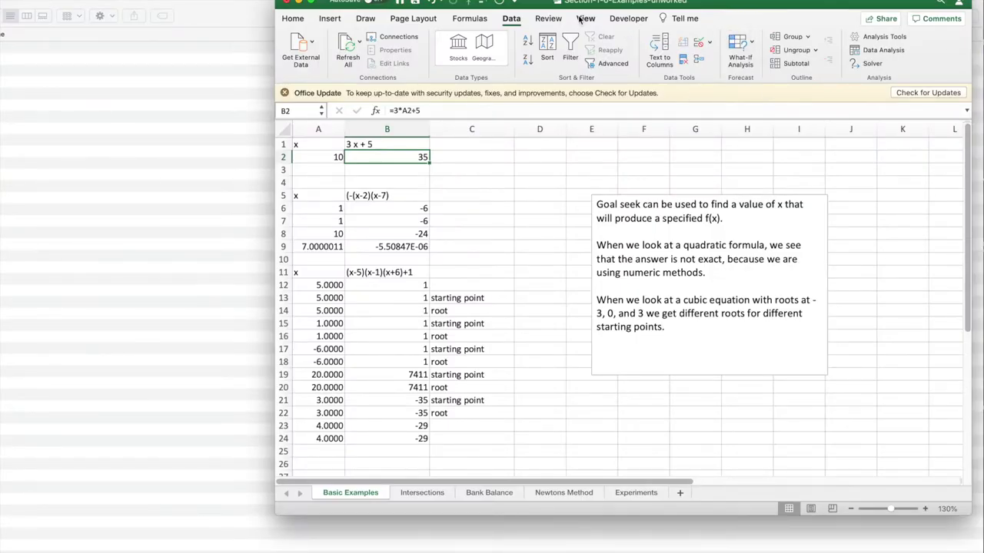
- Show the formulas behind the Basic Examples sheet, examine them, and return to displaying the calculated values
click(470, 19)
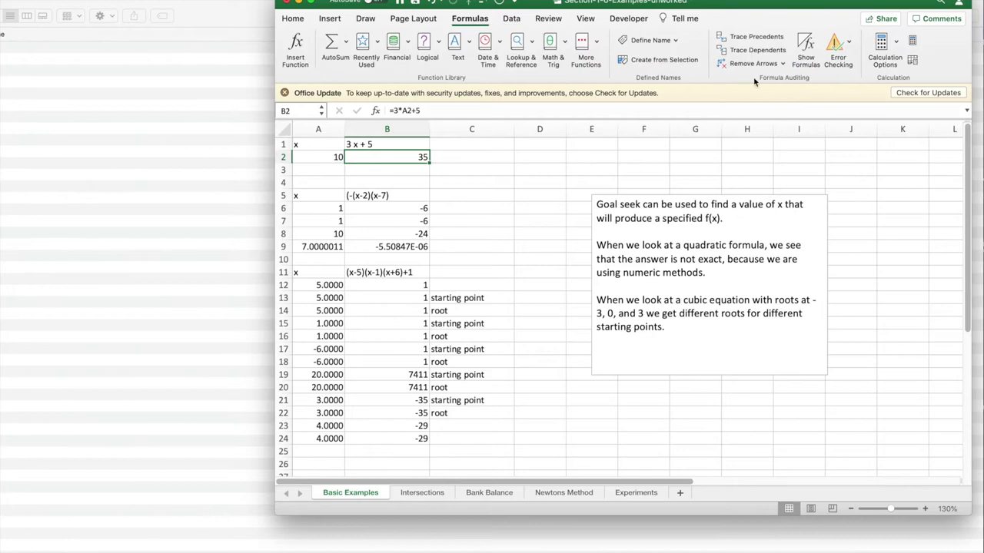
click(806, 46)
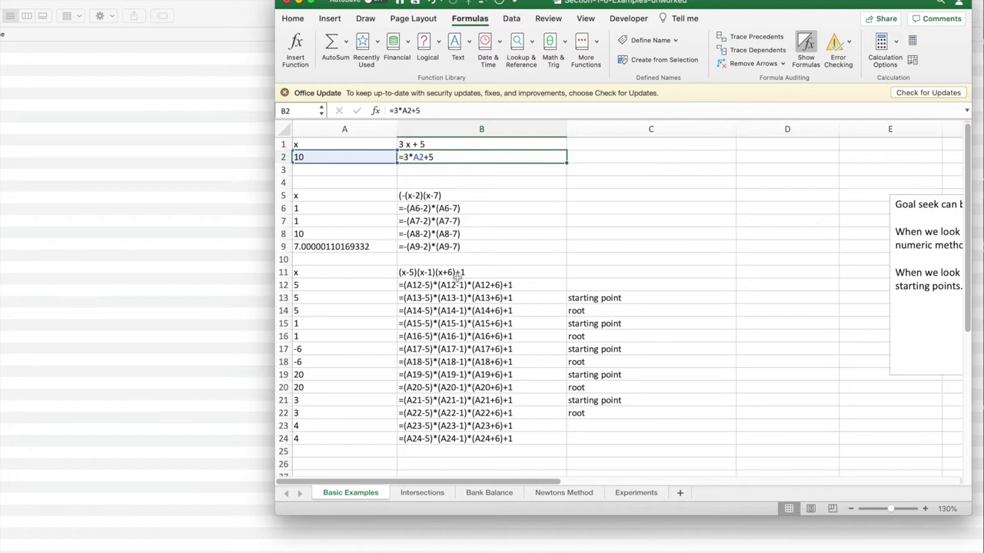
key(ctrl+grave)
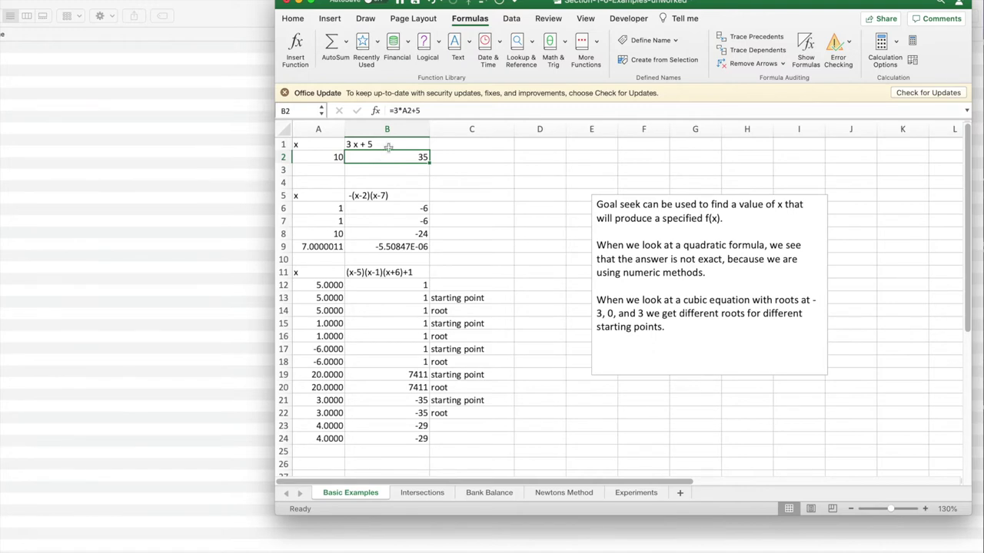
- Run Goal Seek on B2 with a target value of 20 by changing cell A2, and accept the solution
click(512, 20)
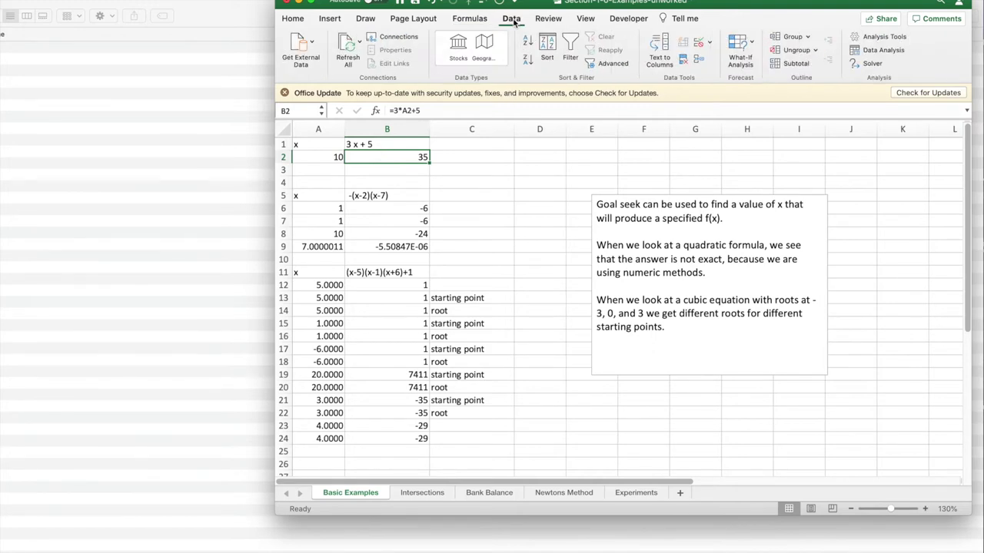
click(753, 42)
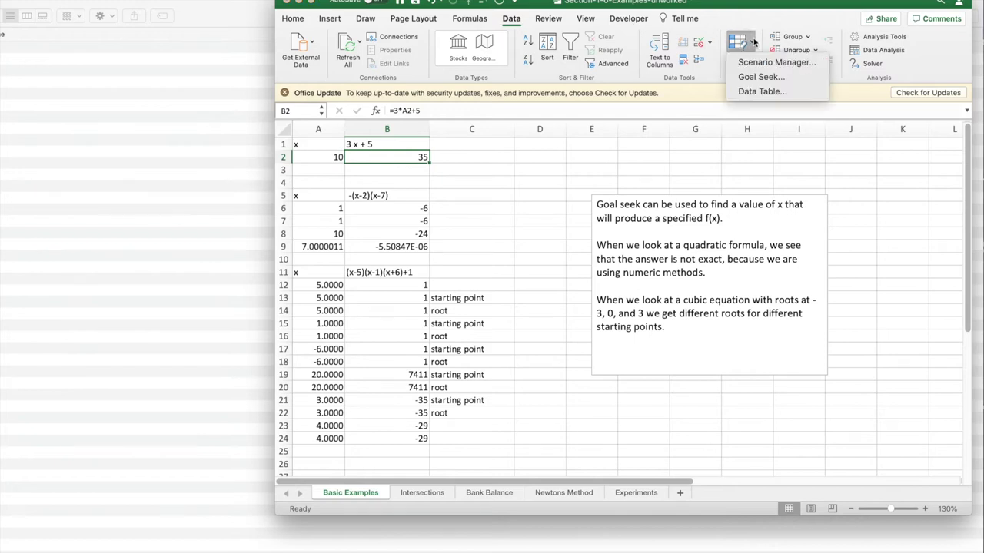
click(754, 77)
drag(531, 114, 684, 108)
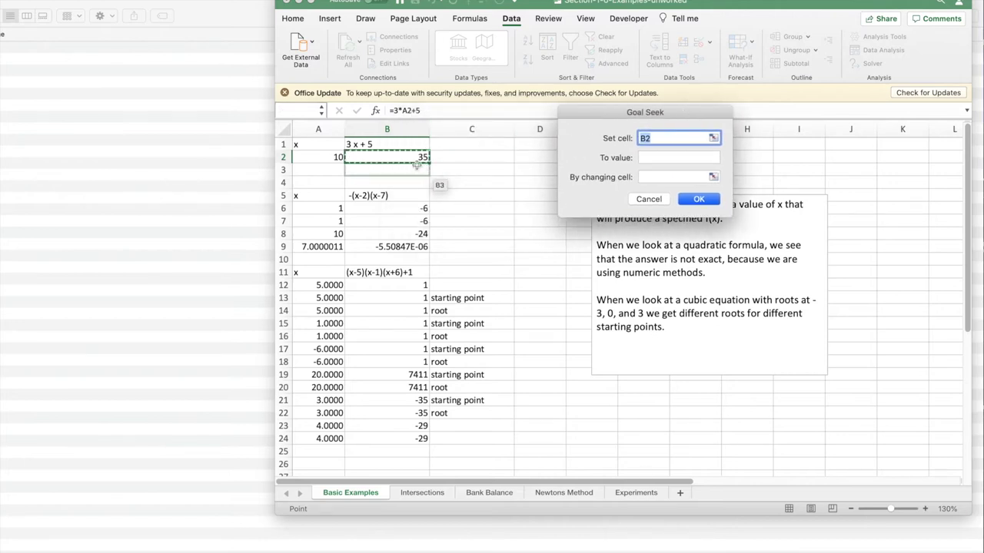
click(648, 156)
text(20)
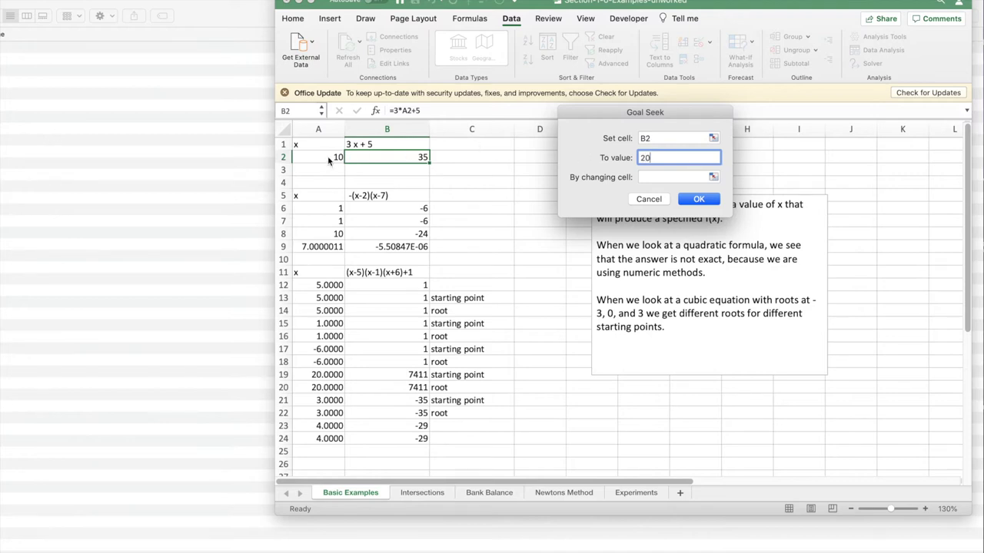
click(644, 177)
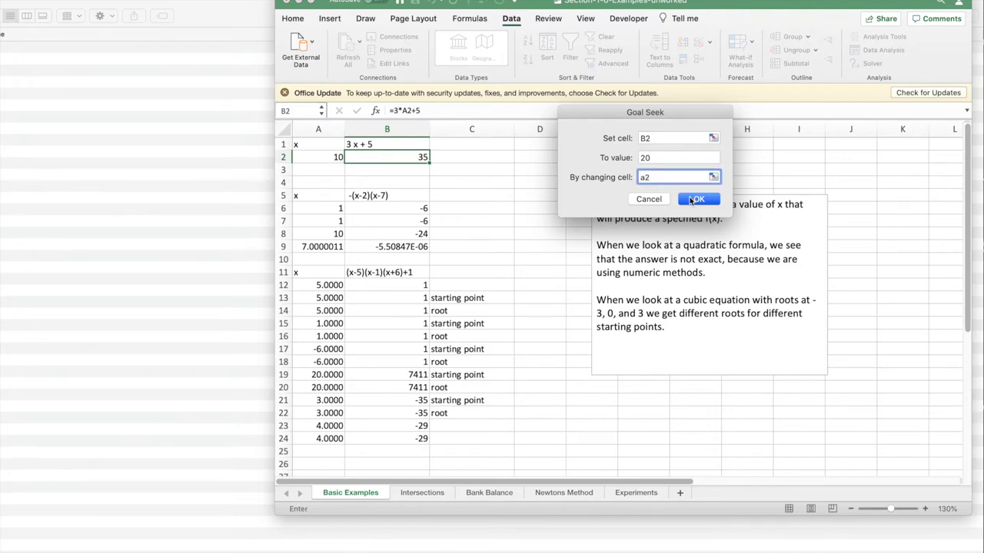
click(695, 199)
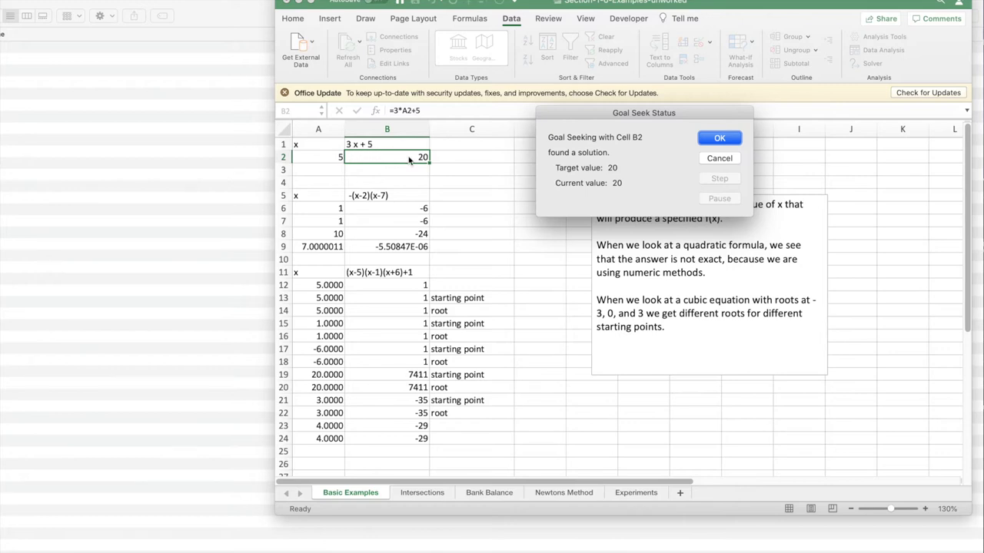
click(721, 139)
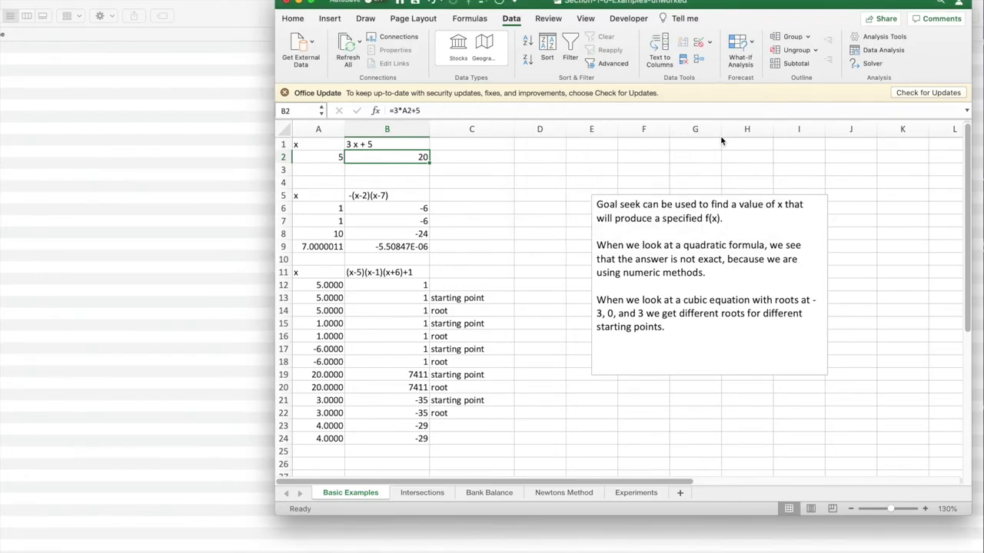
- Run Goal Seek on B2 with a target value of 11 by changing cell A2, and keep the solution
click(747, 44)
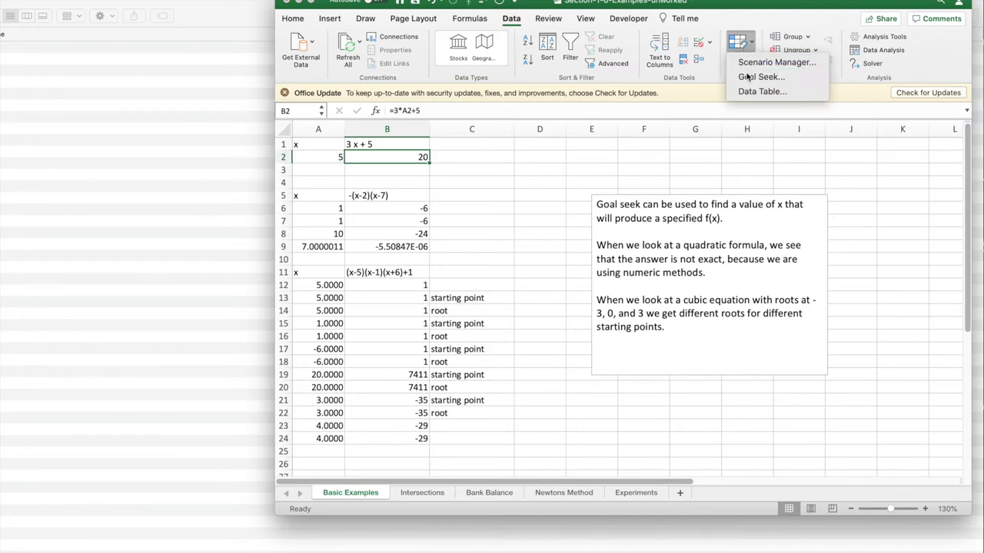
click(755, 76)
click(515, 163)
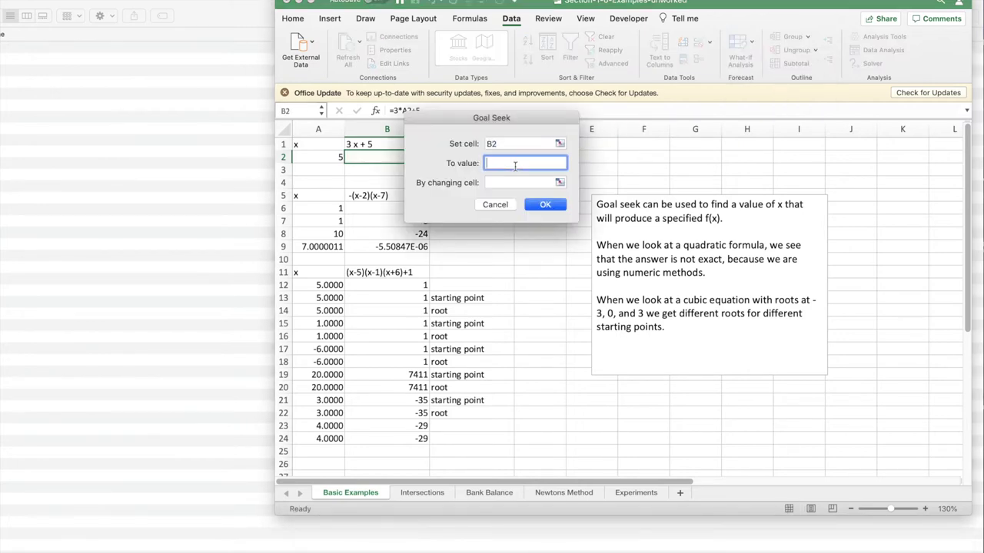
text(11)
click(501, 184)
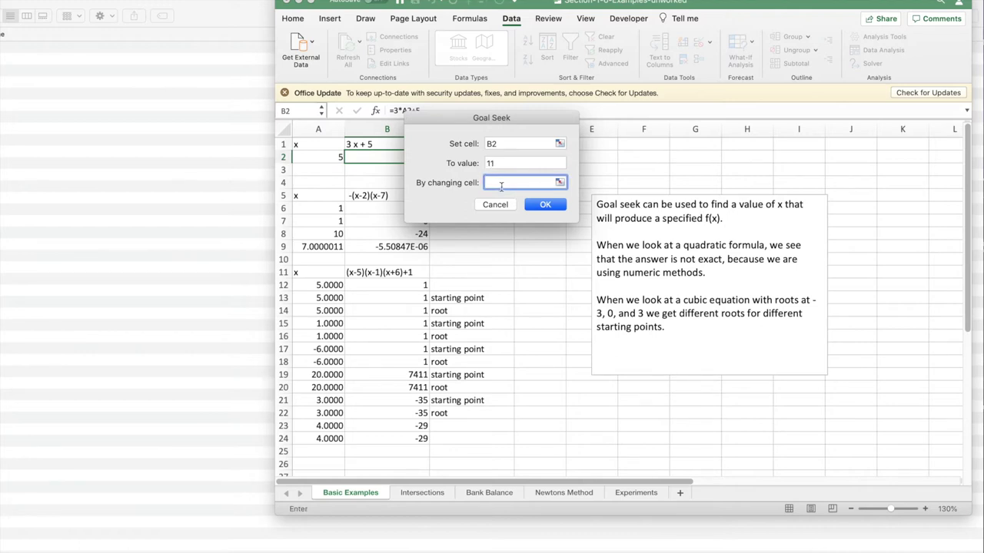
text(a2)
key(Return)
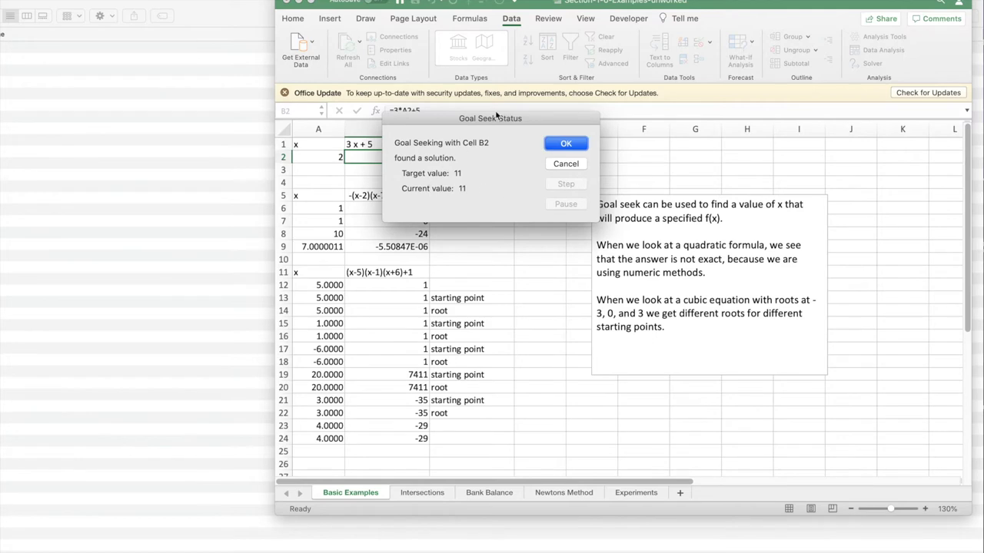
drag(501, 118, 630, 110)
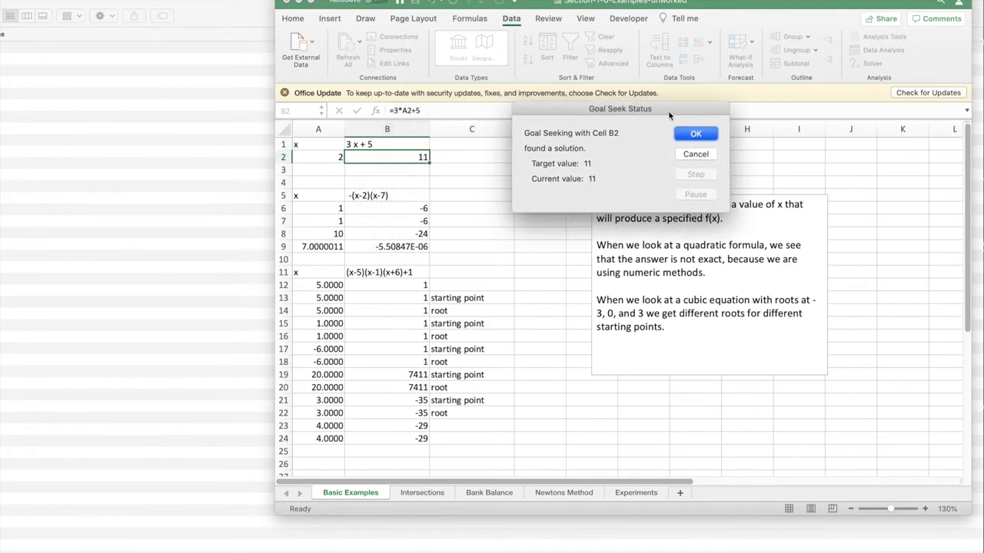
click(692, 135)
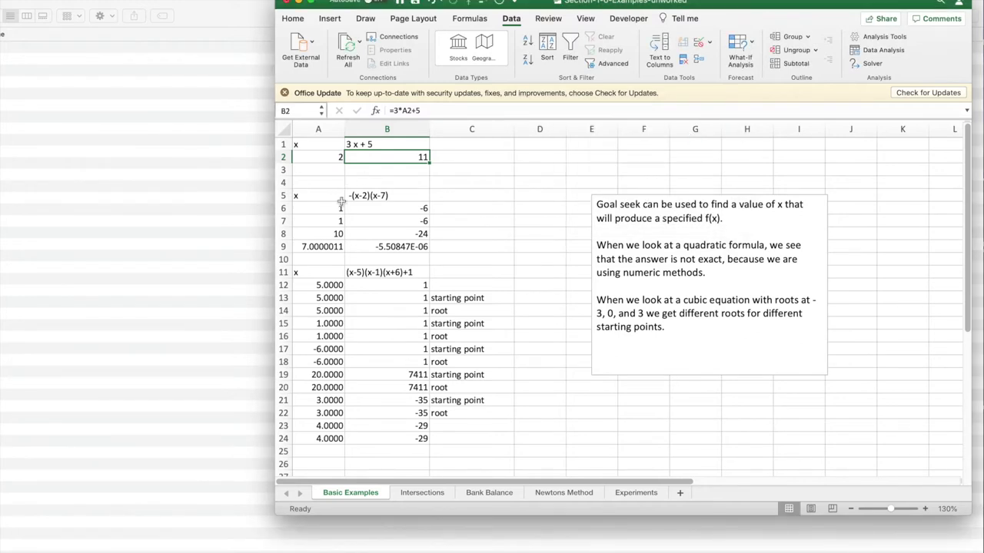
- Fill the starting value 10 from A8 down into A9, and goal seek the quadratic in B7 to 0 by changing A7
click(335, 237)
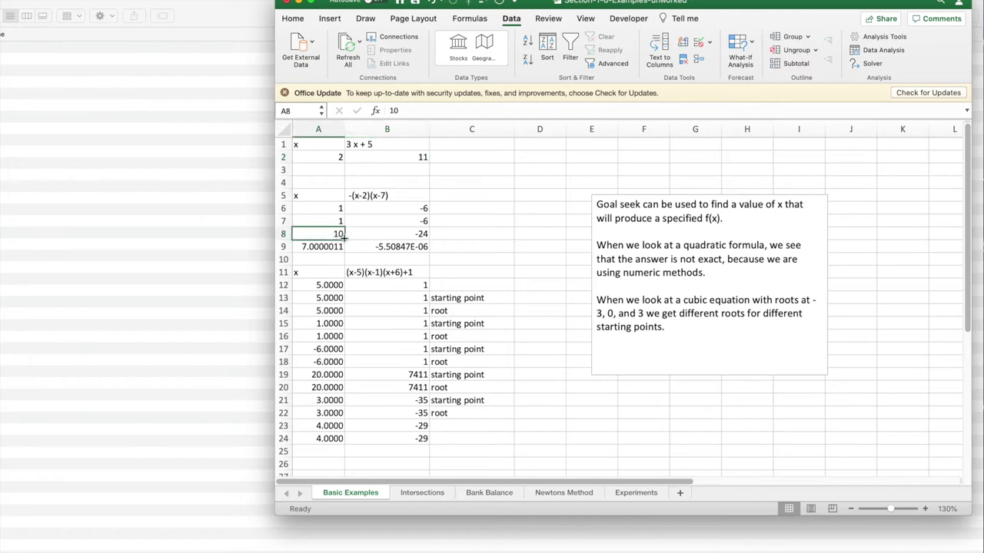
drag(344, 239, 341, 247)
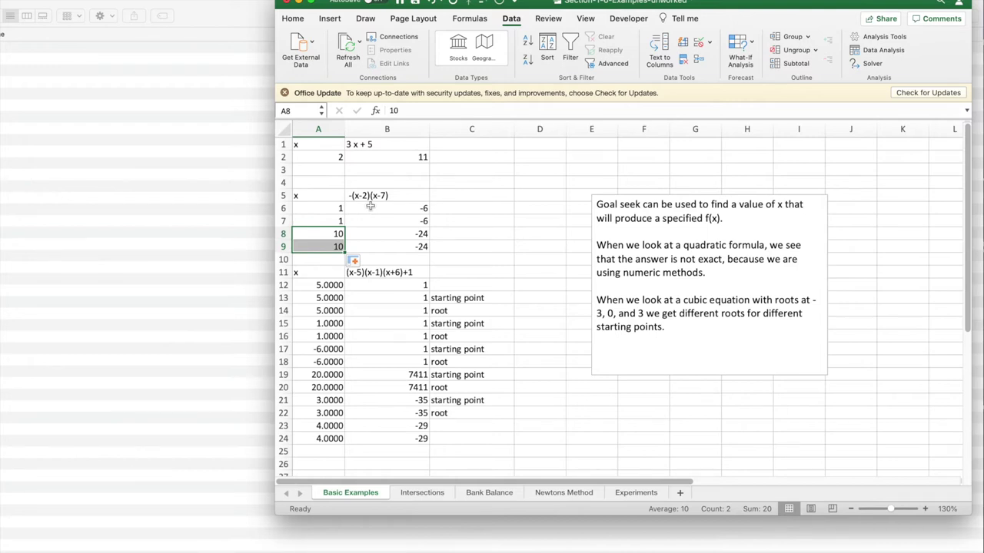
click(420, 221)
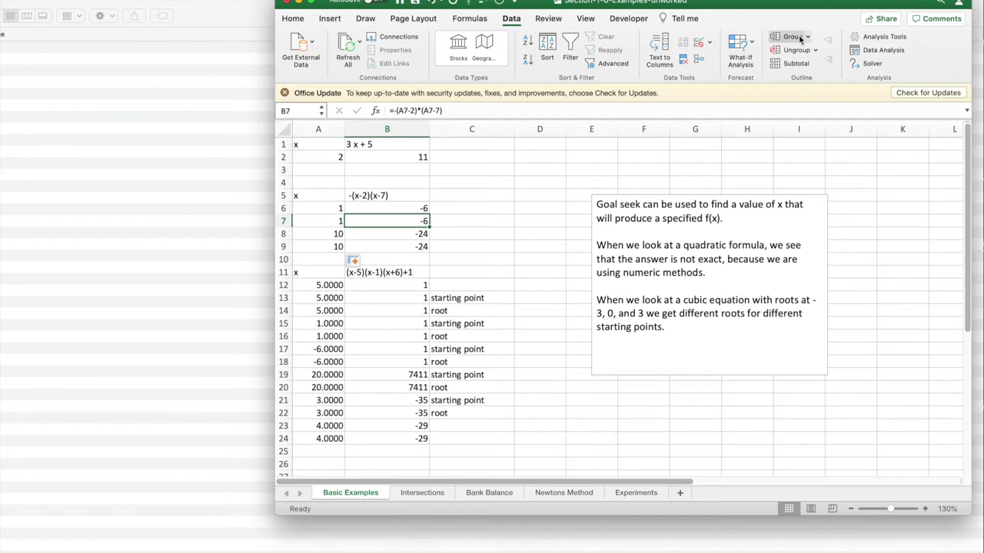
click(750, 46)
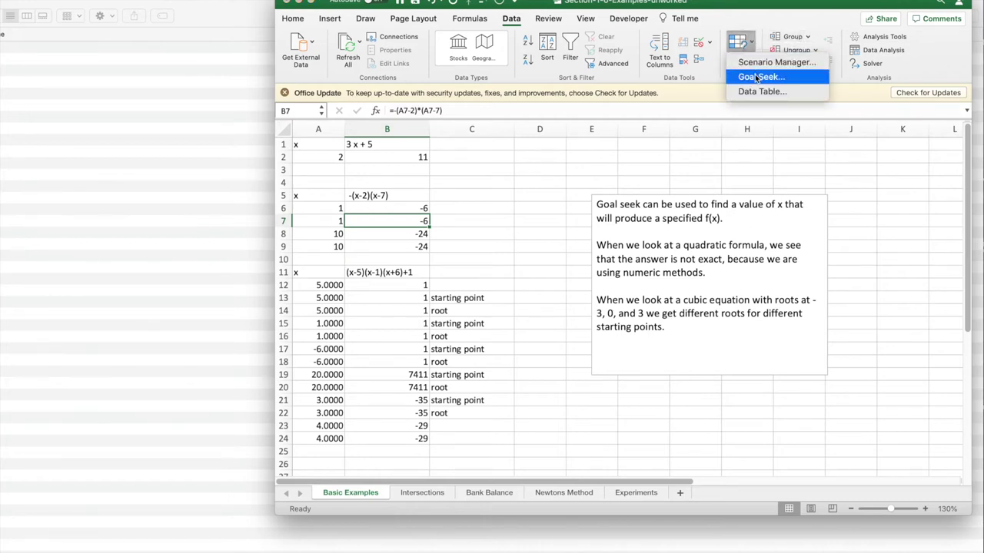
click(757, 77)
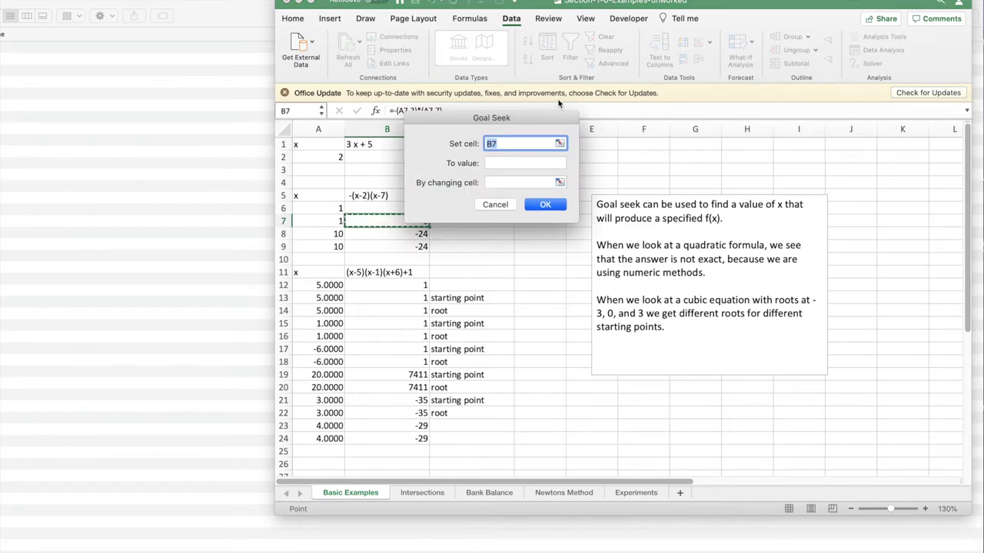
click(498, 161)
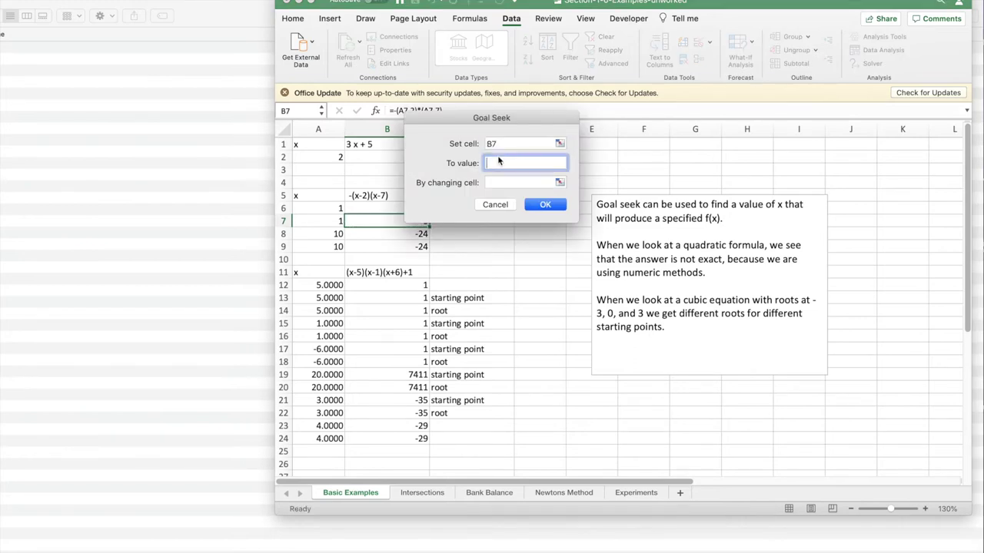
key(Tab)
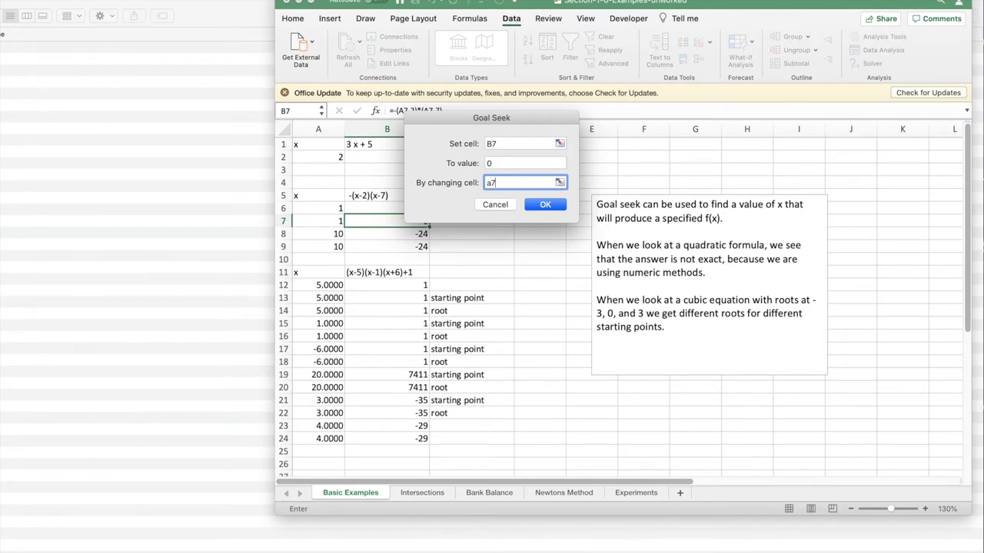
key(Return)
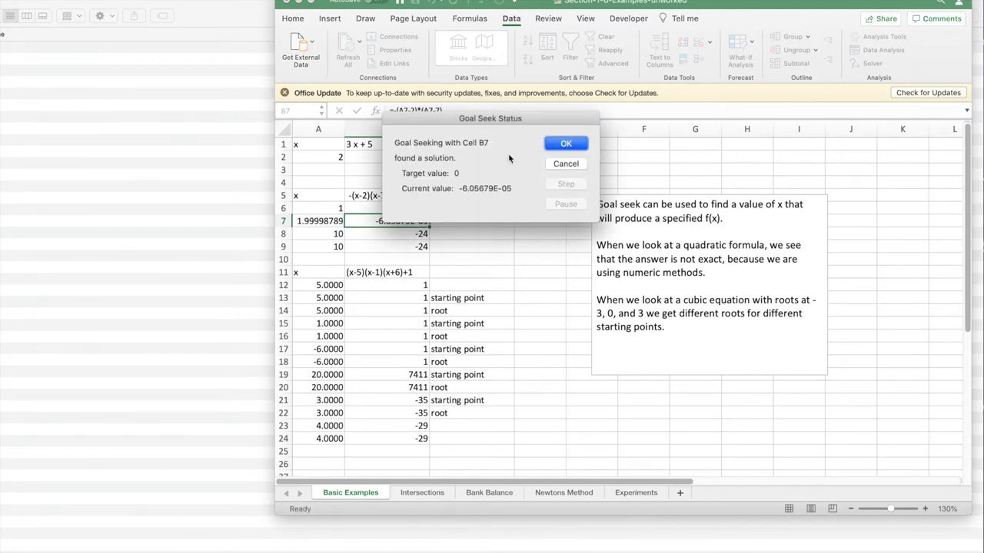
click(566, 144)
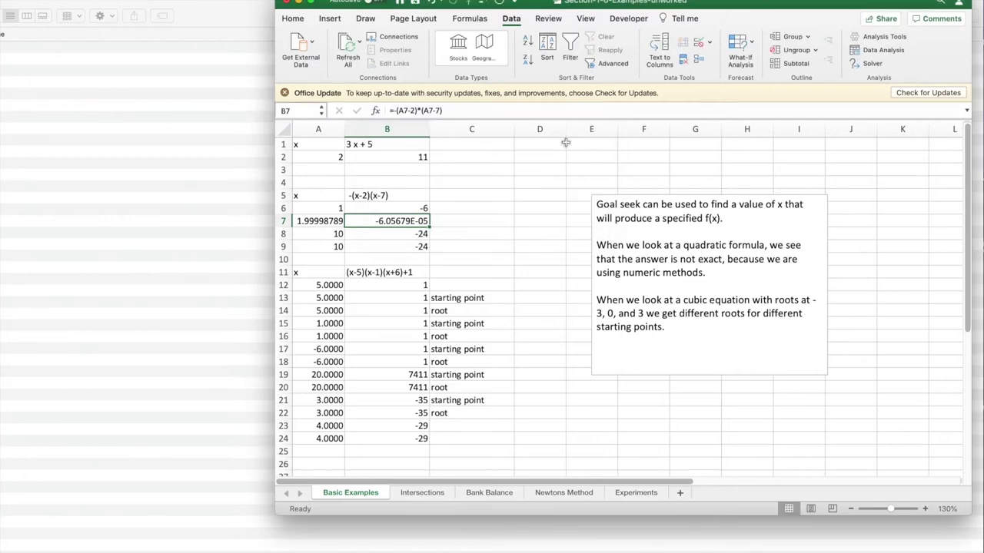
- Goal seek the quadratic in B9 to 0 by changing A9, and keep the solution
click(403, 246)
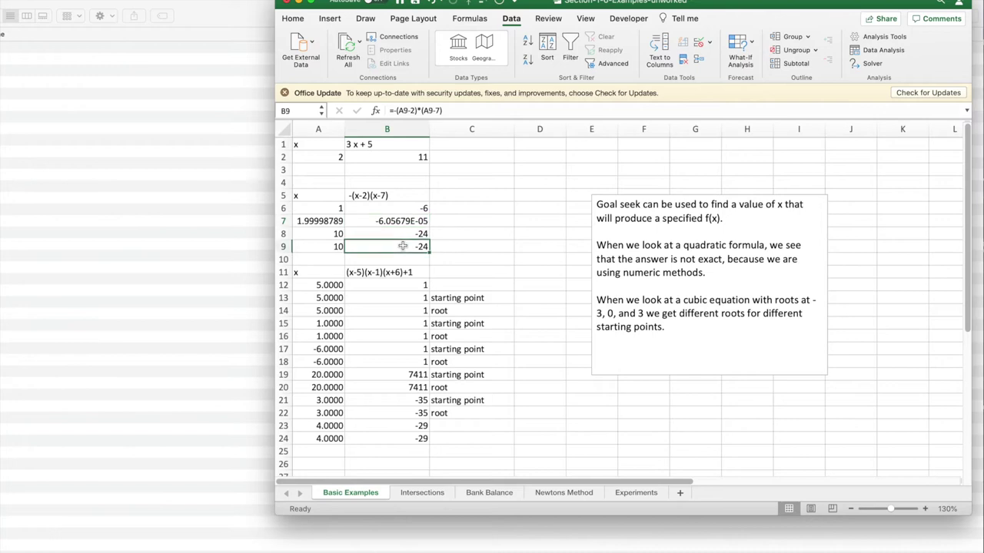
click(752, 49)
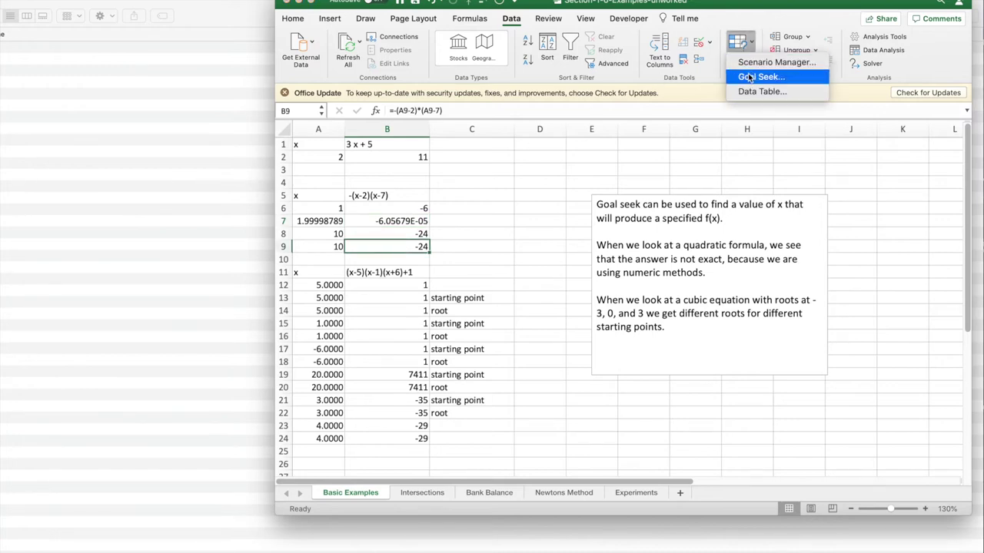
click(748, 77)
click(492, 163)
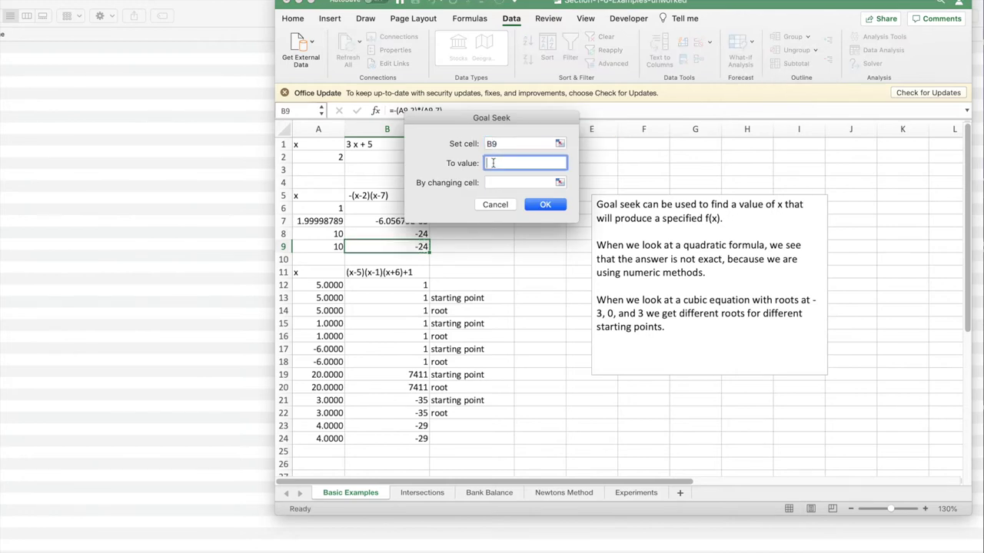
text(0)
key(Tab)
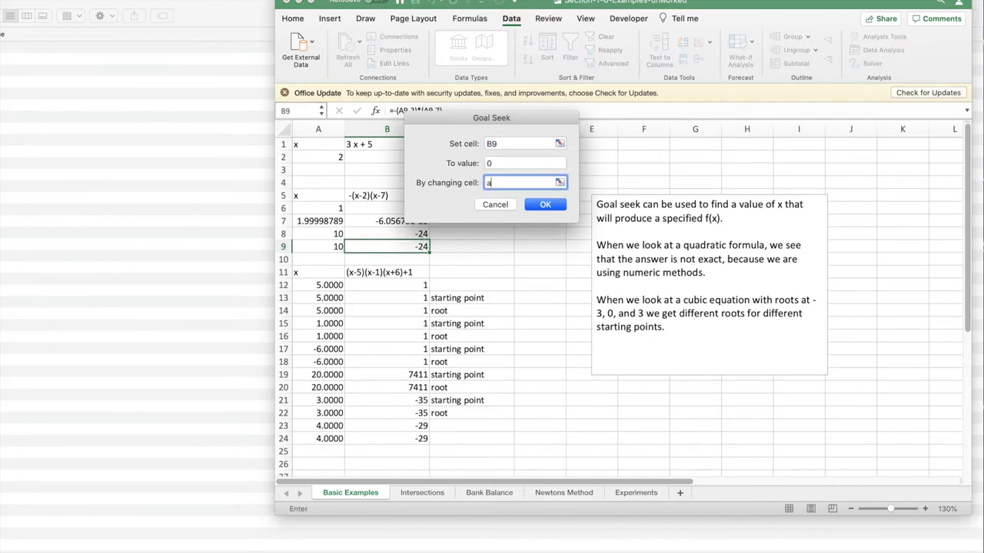
key(Return)
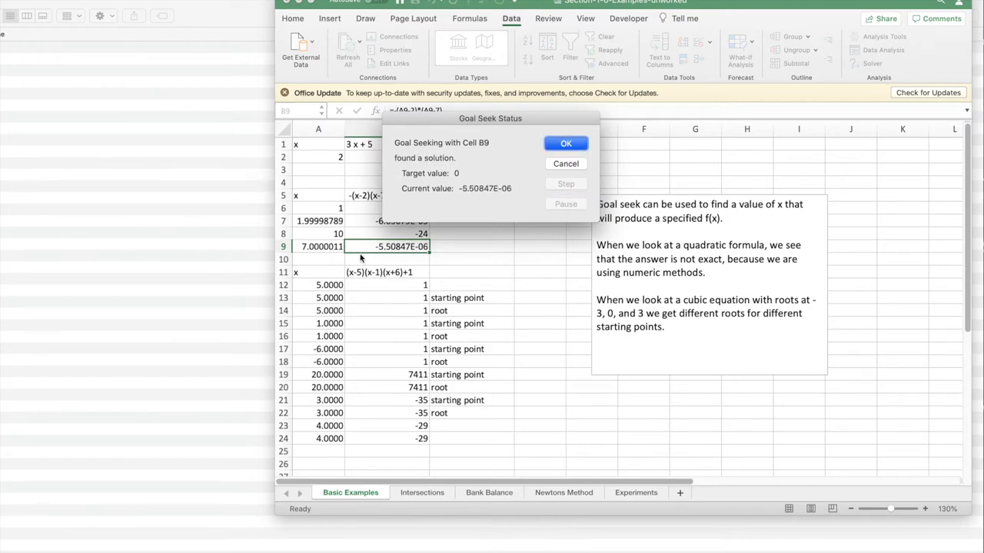
click(566, 144)
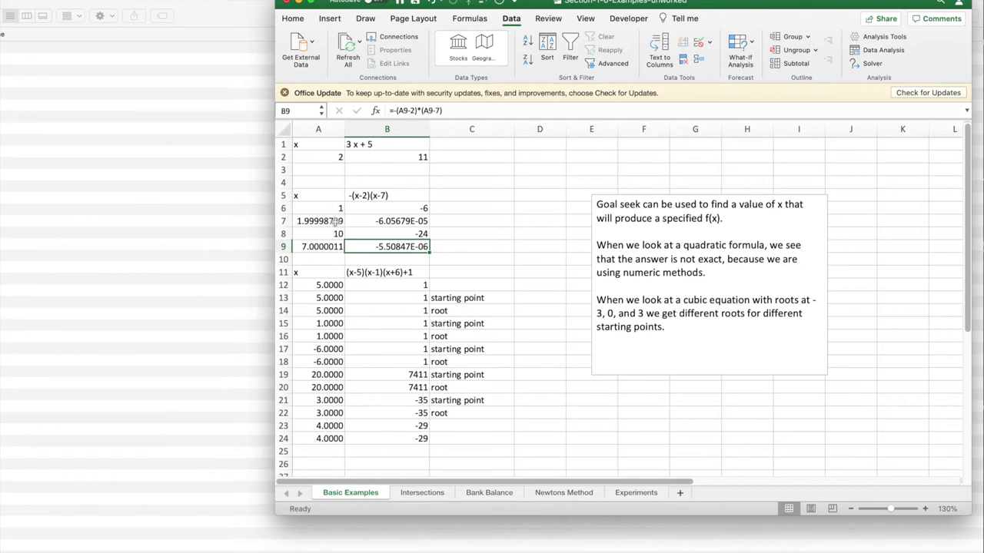
- Goal seek the cubic in B13 to 0 by changing A13, and keep the solution
click(423, 296)
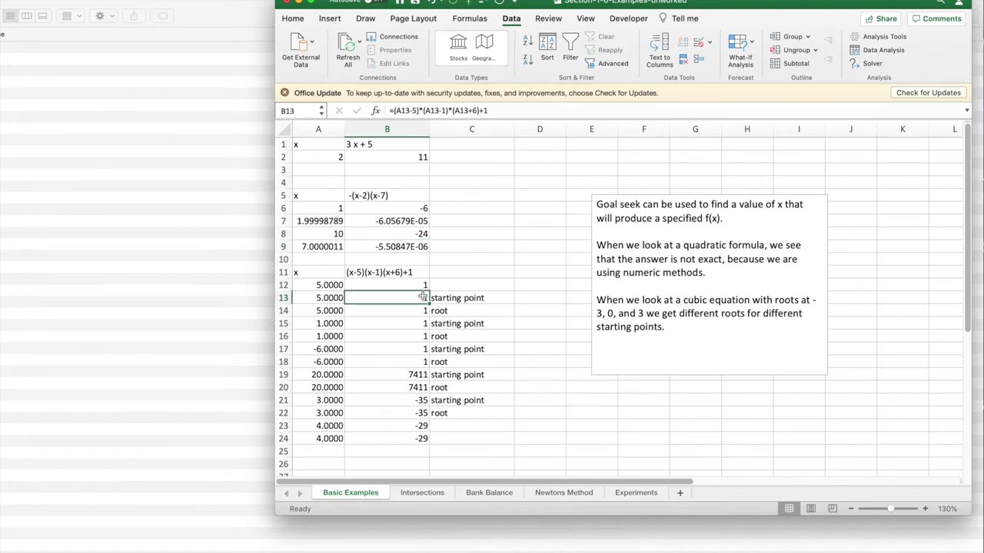
click(742, 46)
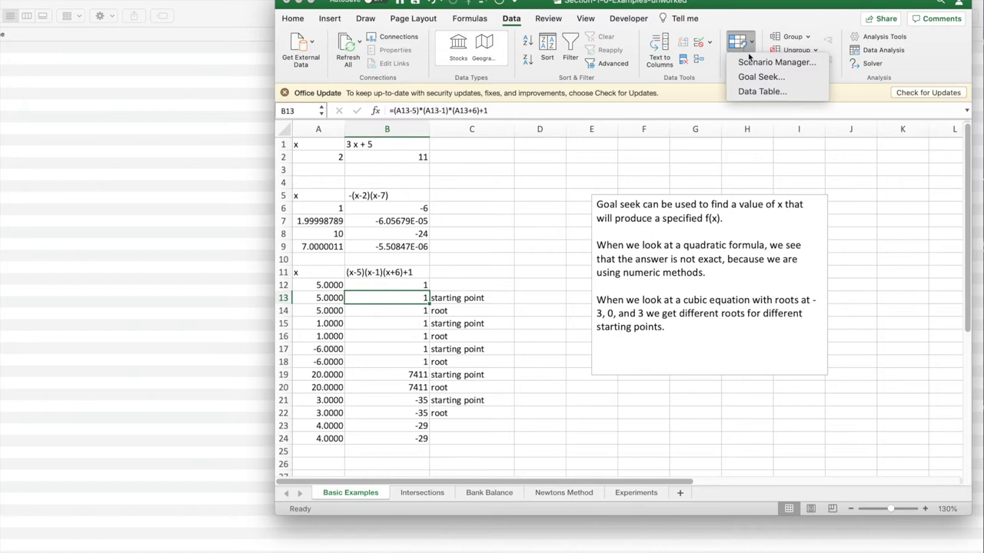
click(749, 76)
click(515, 160)
text(0)
click(519, 183)
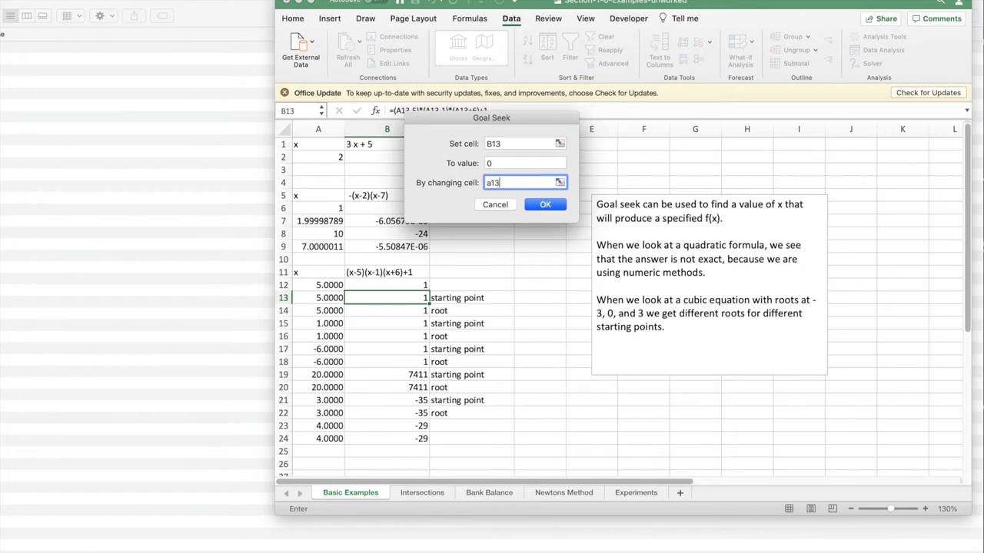
key(Return)
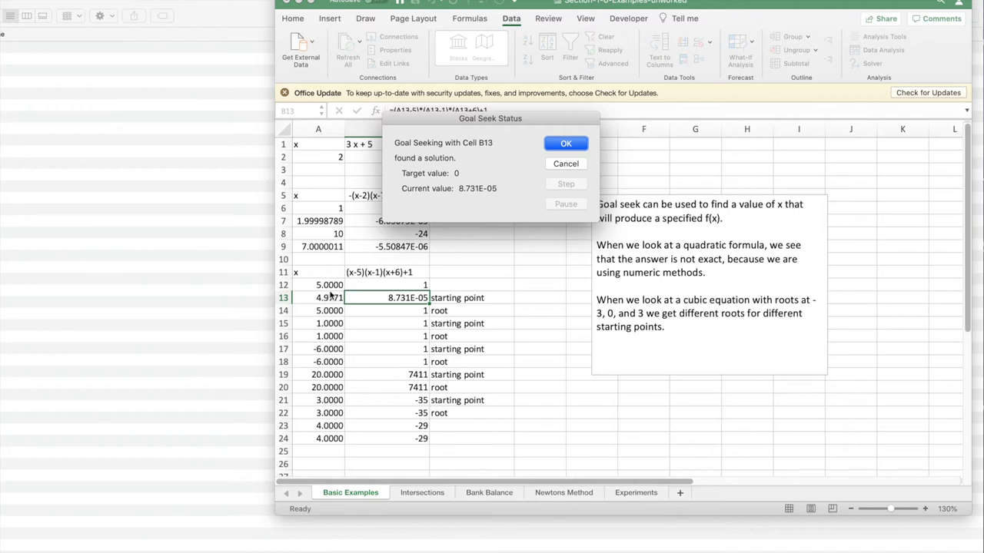
click(572, 144)
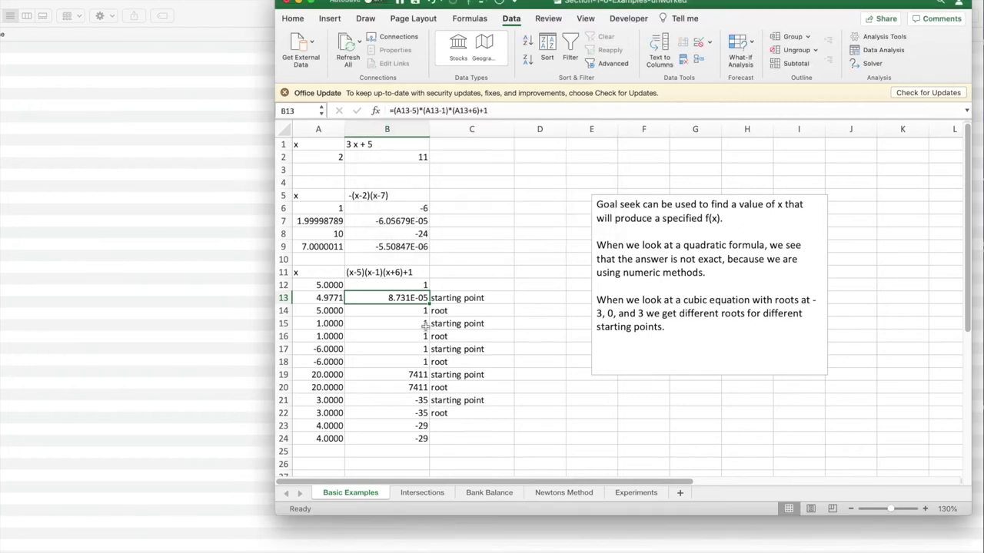
- Goal seek the cubic in B16 to 0 by changing A16, and keep the solution
click(420, 336)
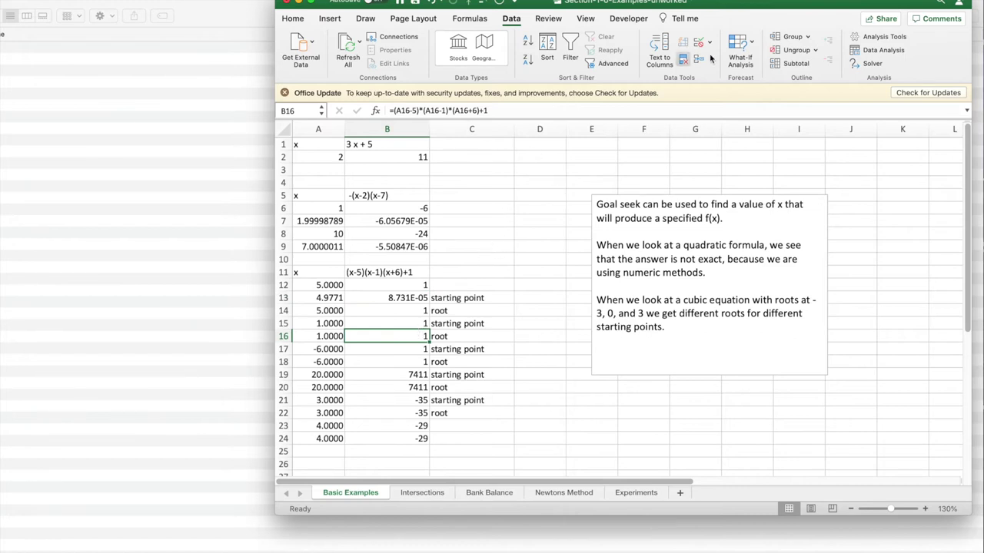
click(744, 48)
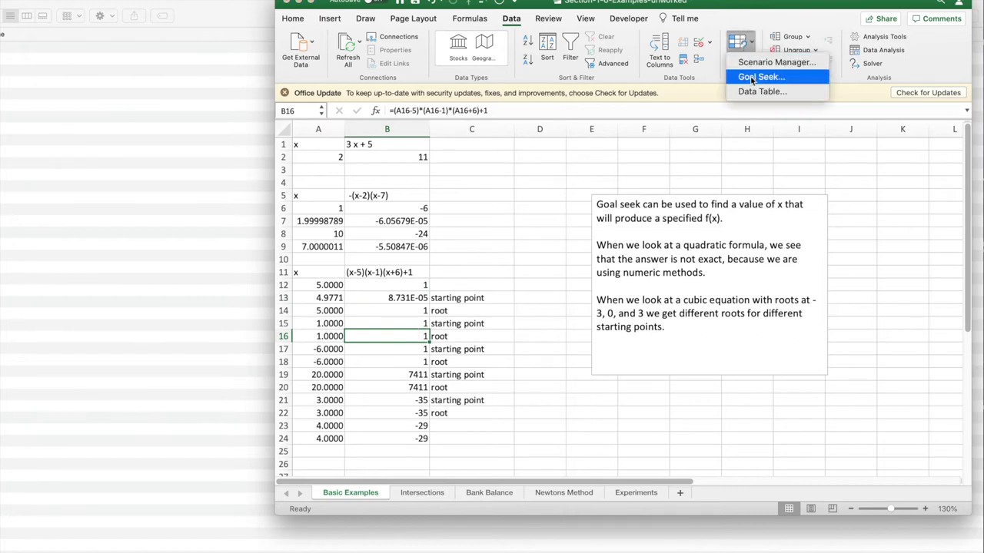
click(752, 79)
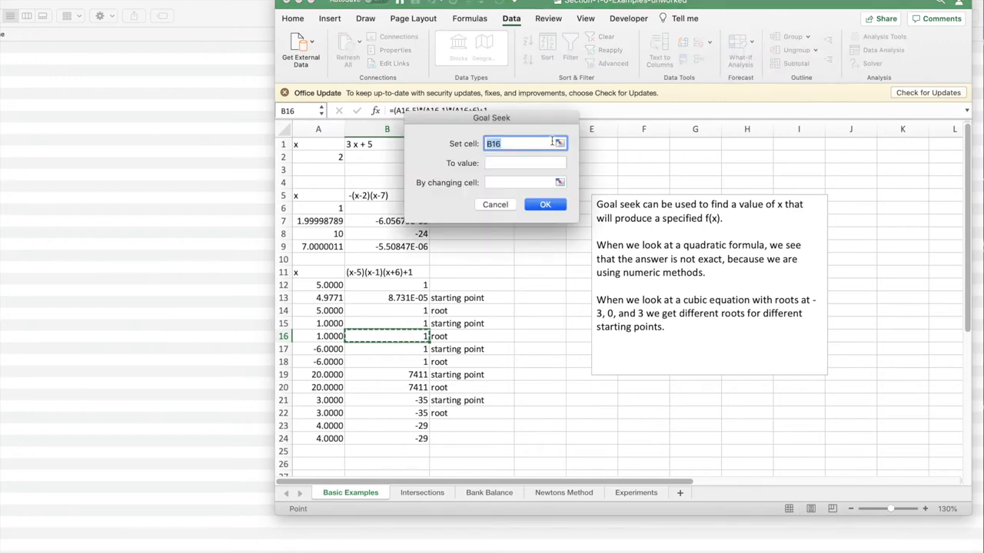
click(505, 162)
text(0)
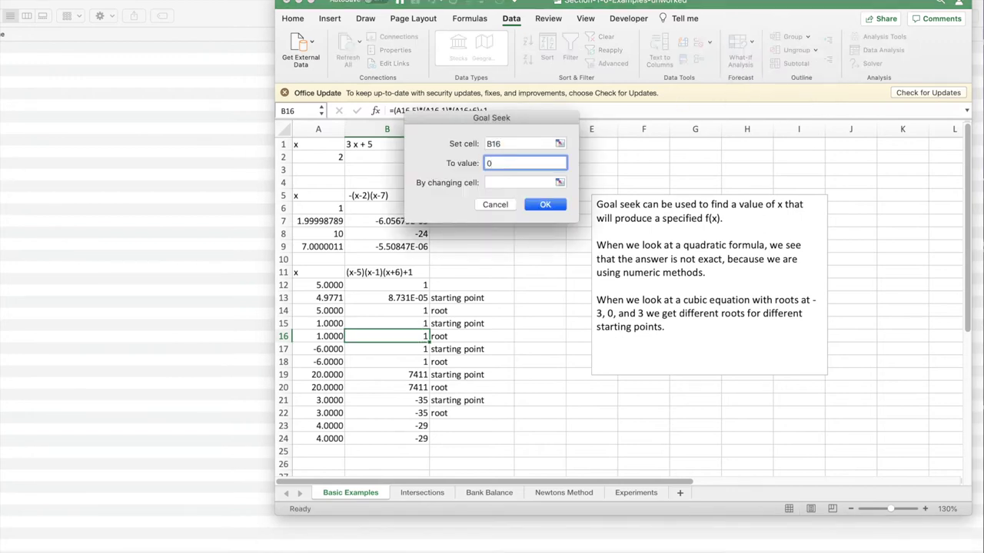
click(519, 182)
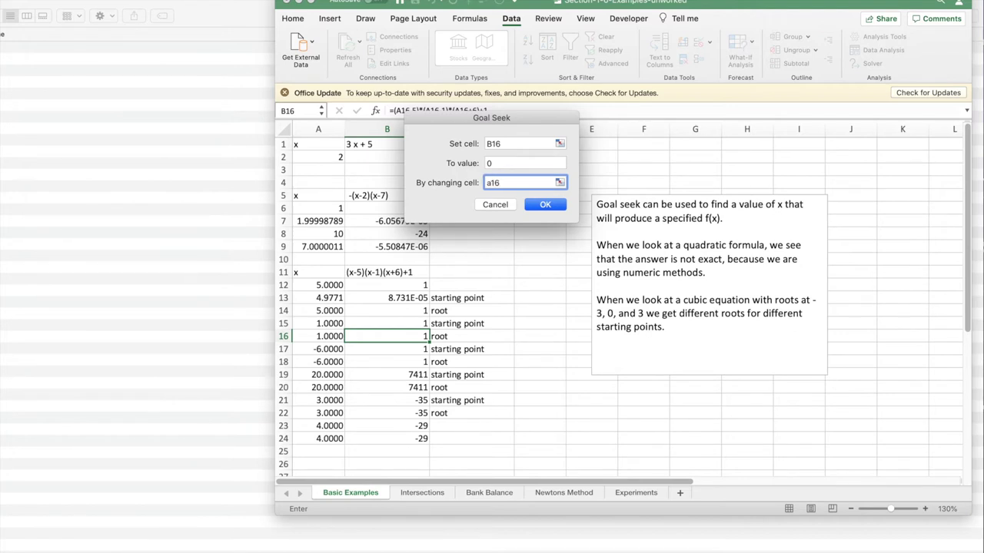
key(Return)
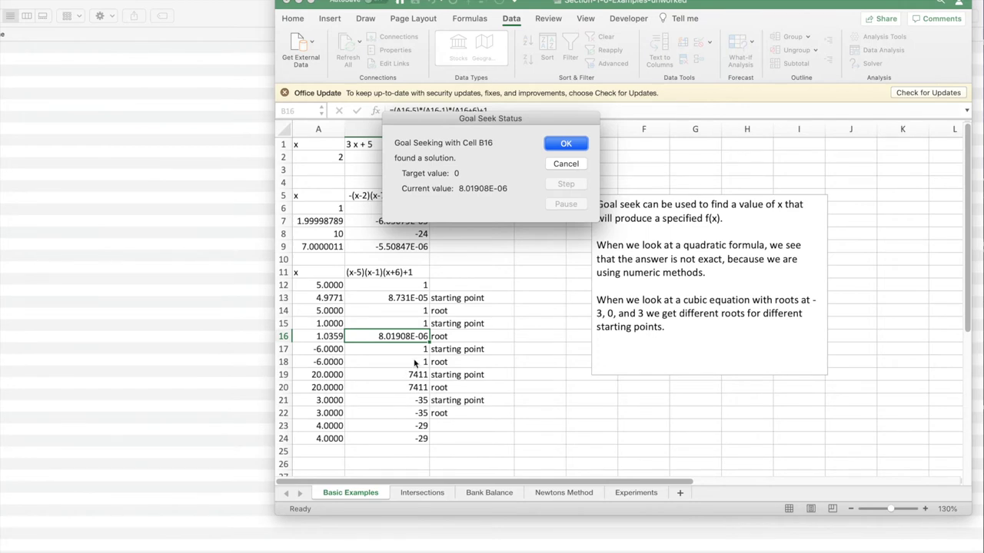
click(567, 144)
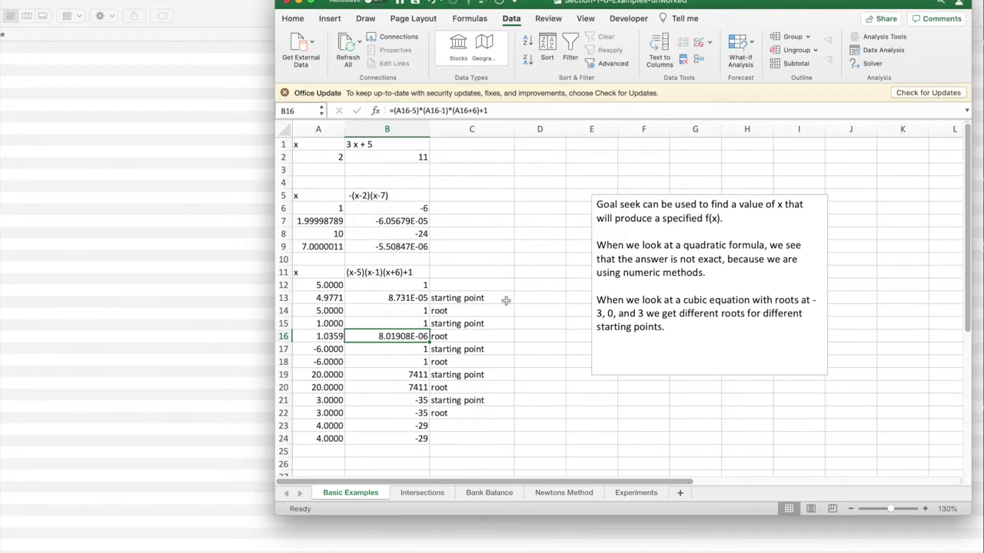
- Goal seek the cubic in B22 to 0 by changing A22, and accept the solution
click(329, 403)
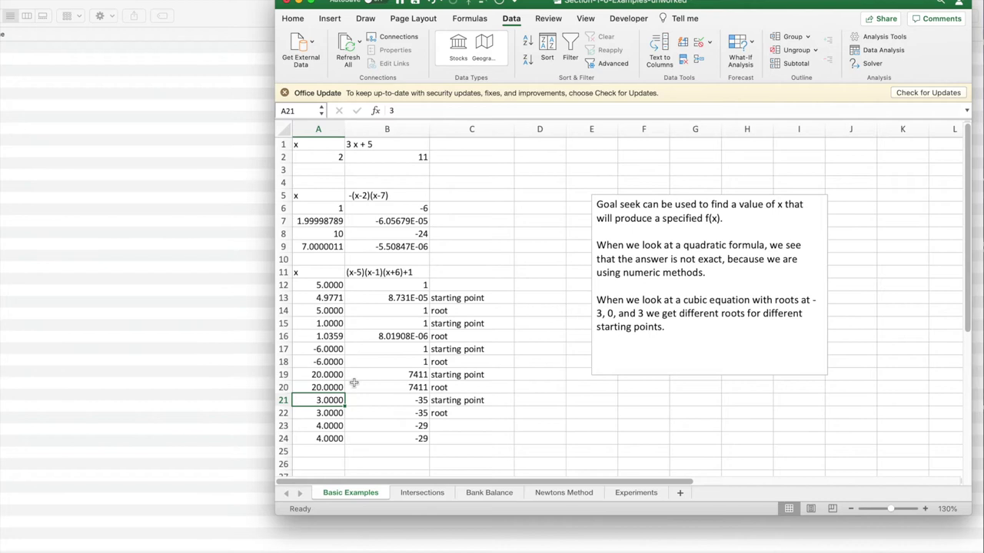
click(416, 414)
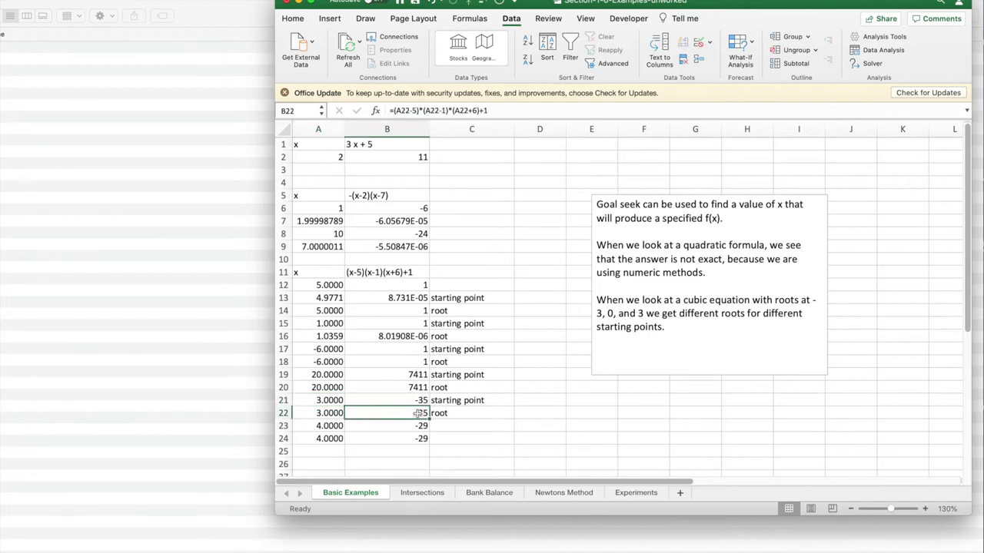
click(748, 48)
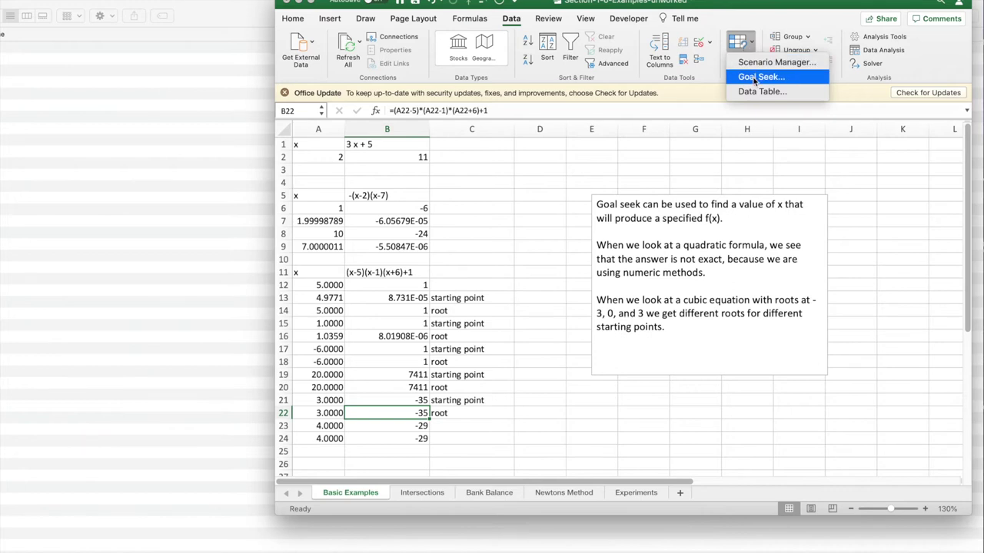
click(757, 78)
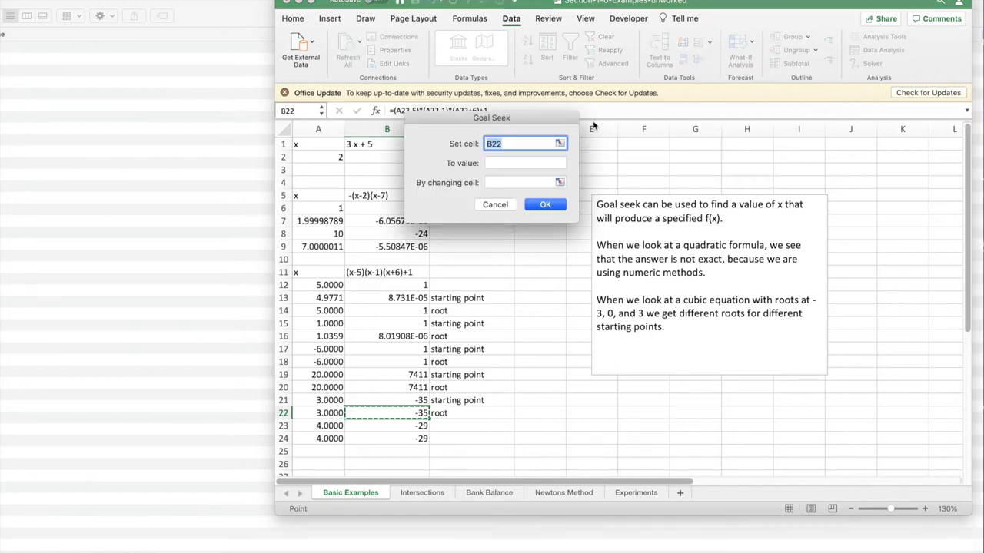
click(506, 163)
text(0)
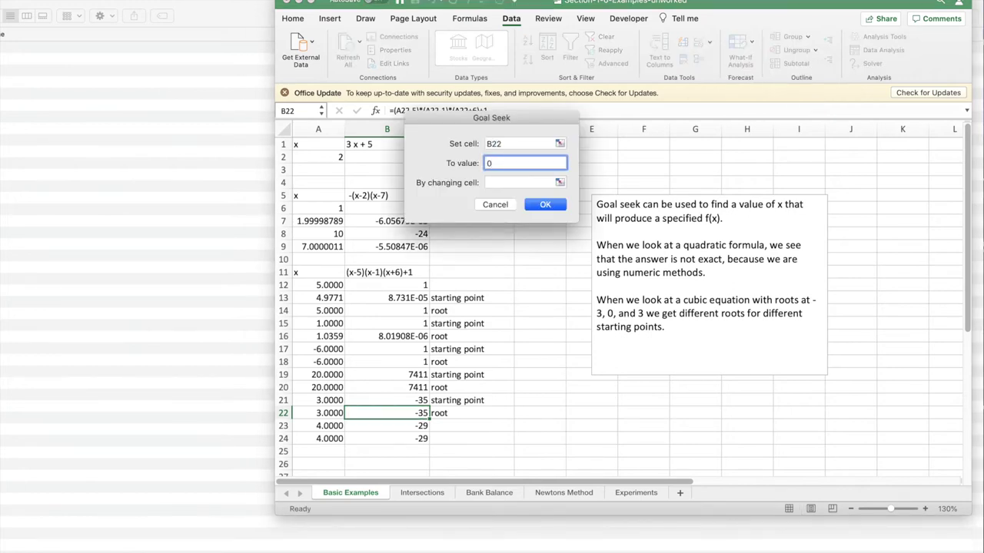
click(522, 182)
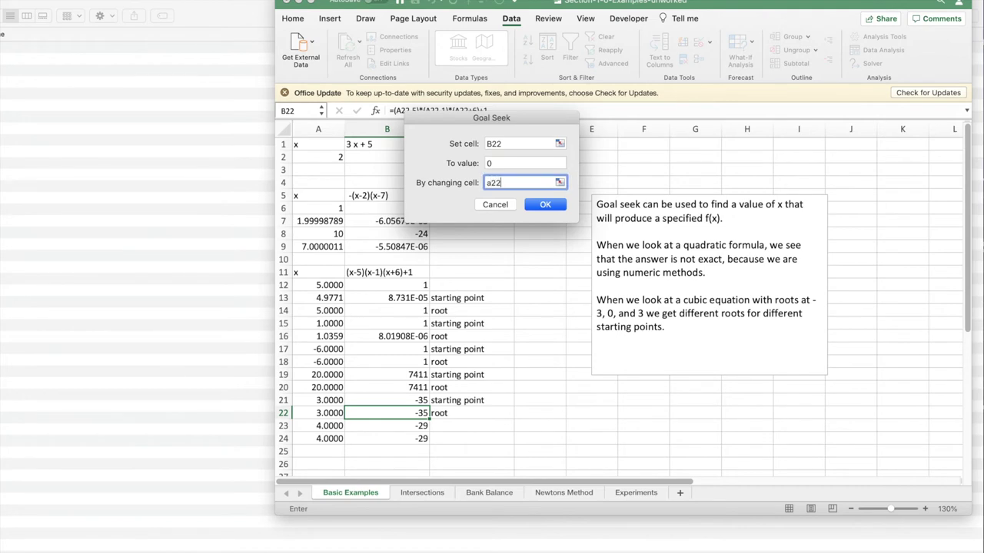
key(Return)
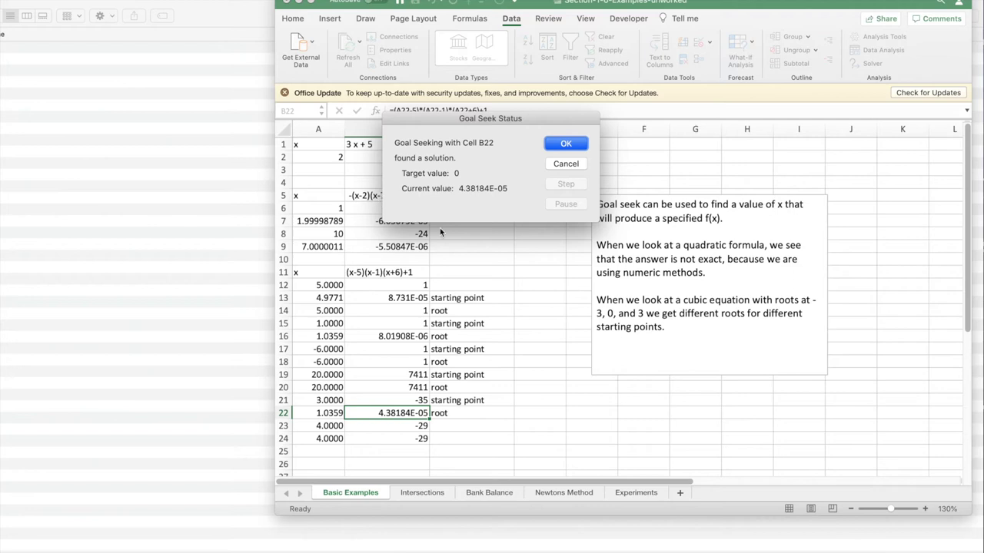
click(571, 144)
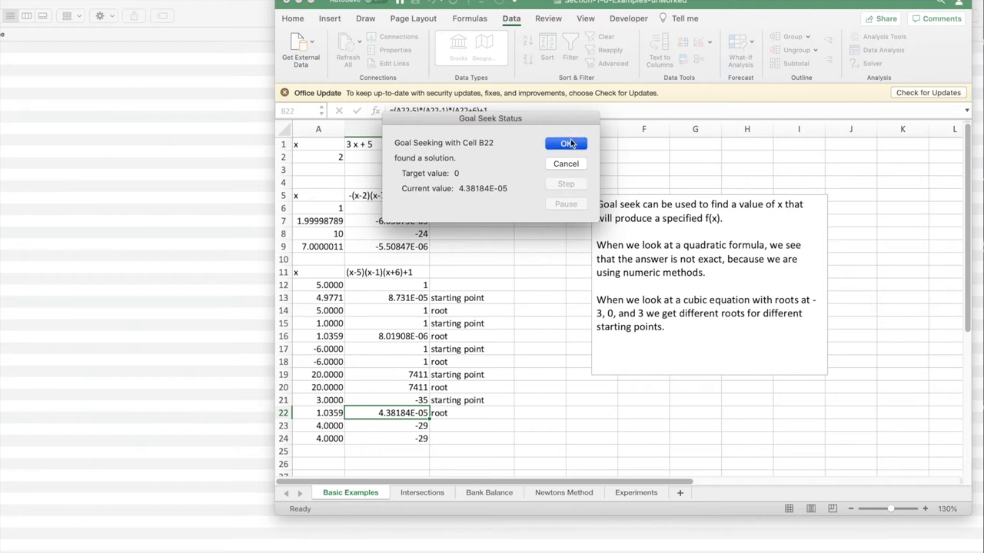
- Goal seek the cubic in B24 to 0 by changing A24, and keep the solution
click(421, 437)
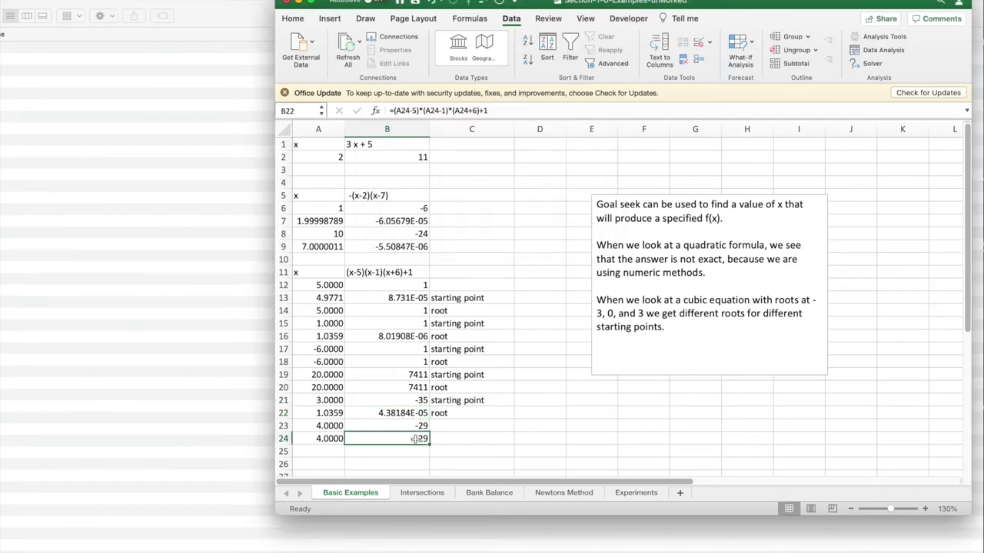
click(738, 44)
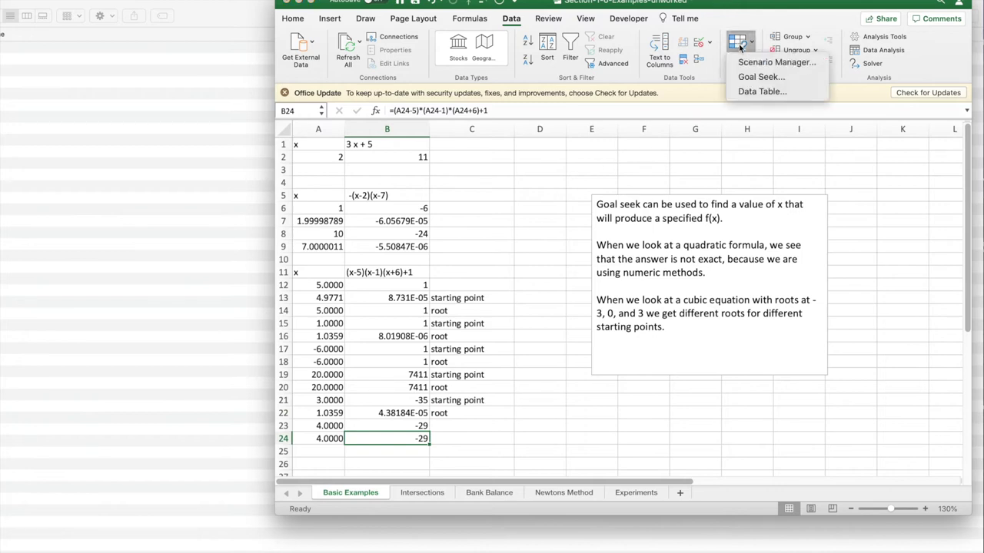
click(751, 77)
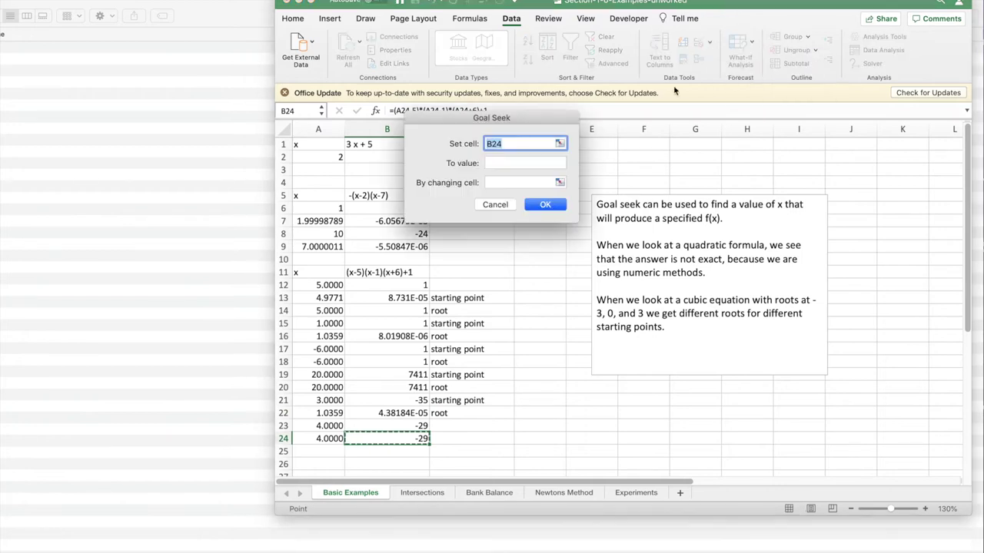
click(507, 163)
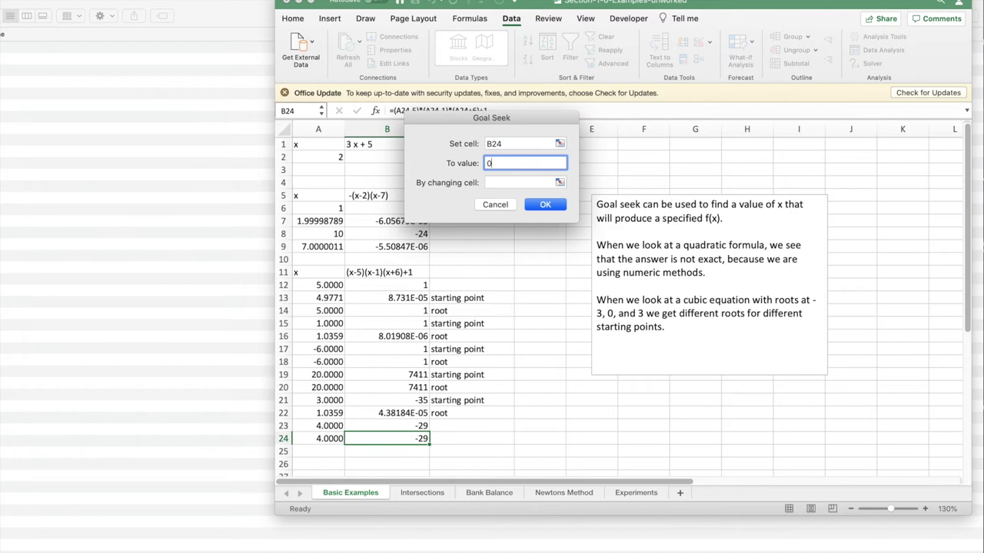
key(Tab)
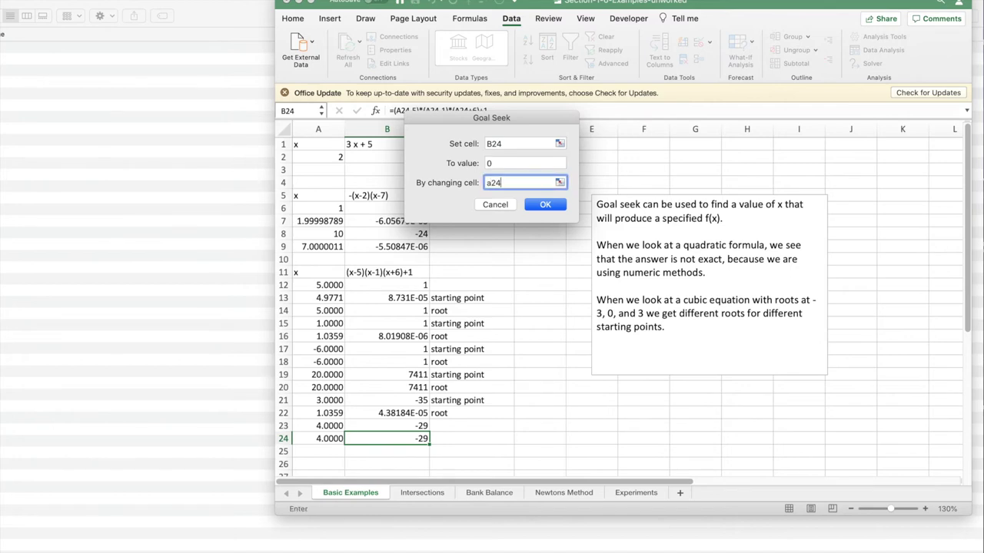
key(Return)
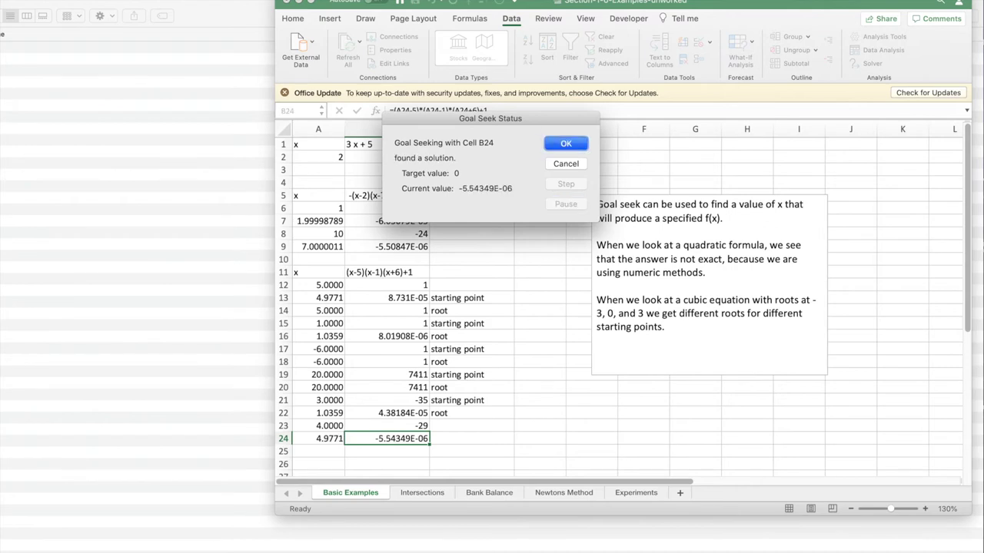
click(566, 145)
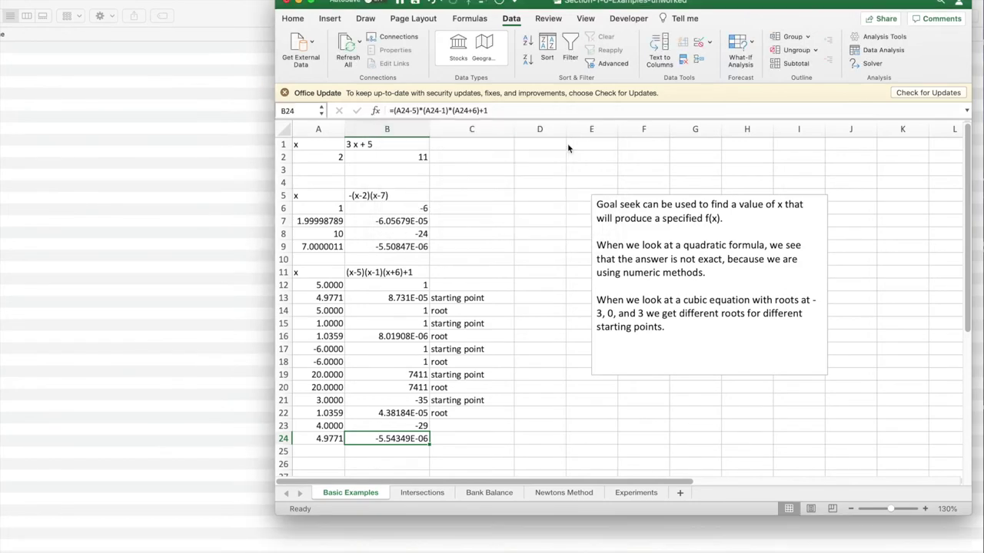
- On the Intersections sheet, goal seek the supply-demand difference in D20 to 0 by changing A20, and keep the solution
click(424, 493)
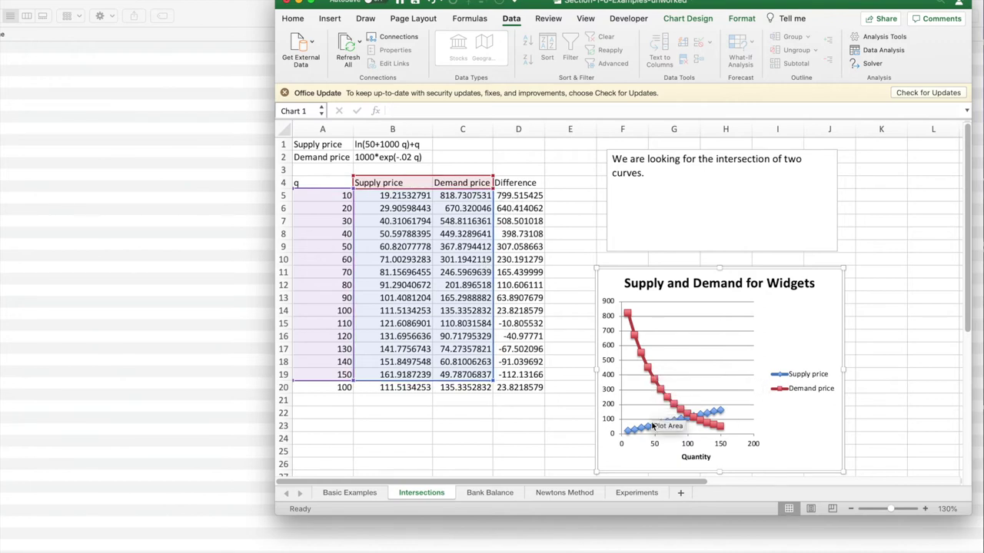
mouse_move(664, 433)
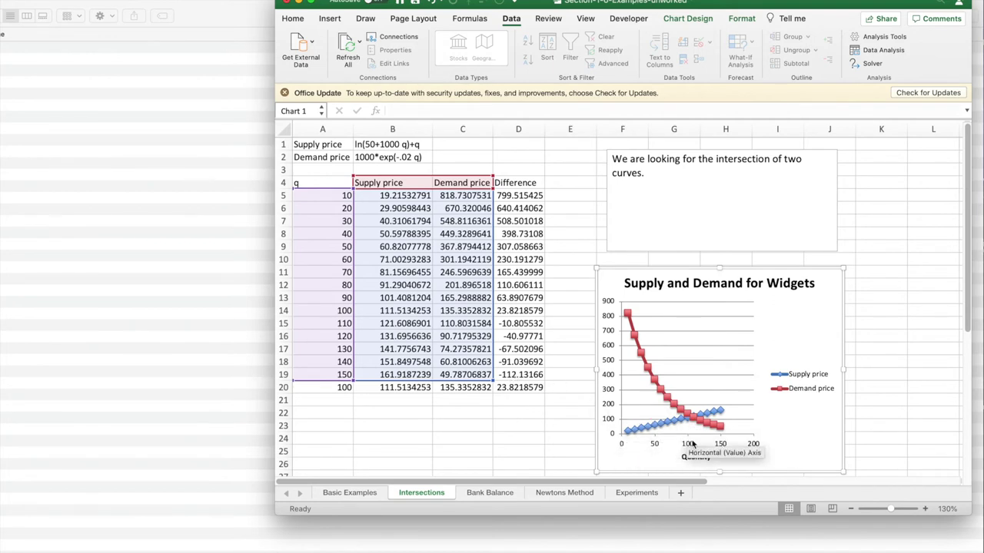
mouse_move(692, 416)
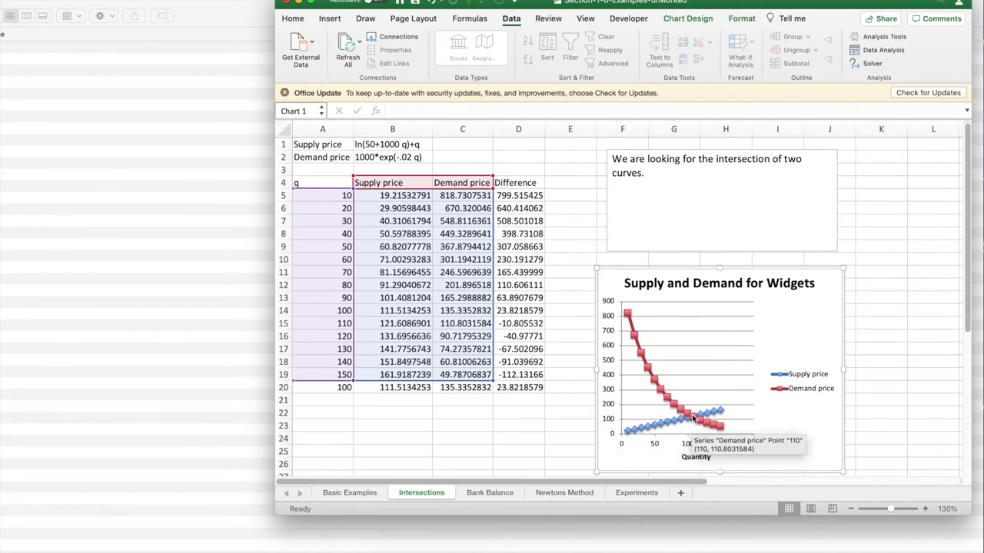
click(511, 388)
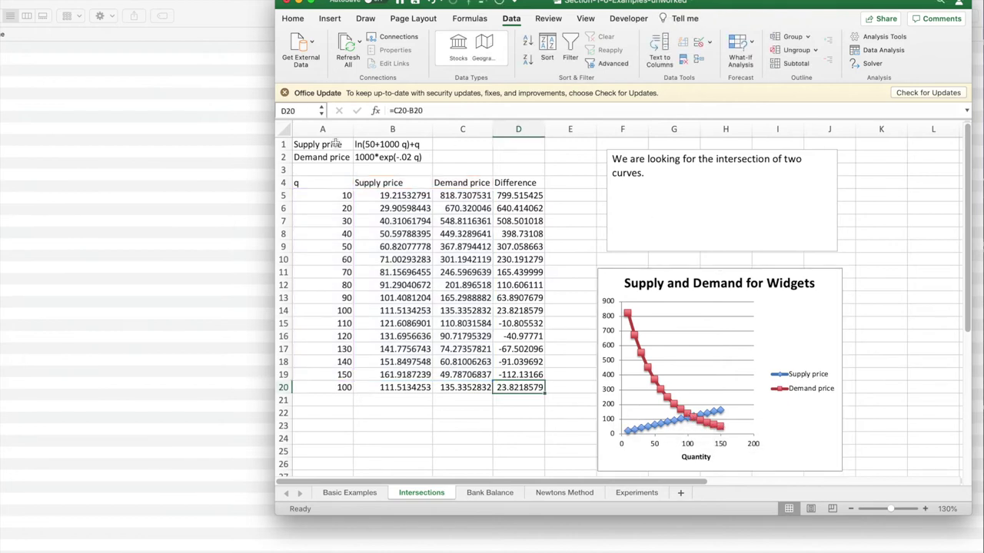
click(746, 49)
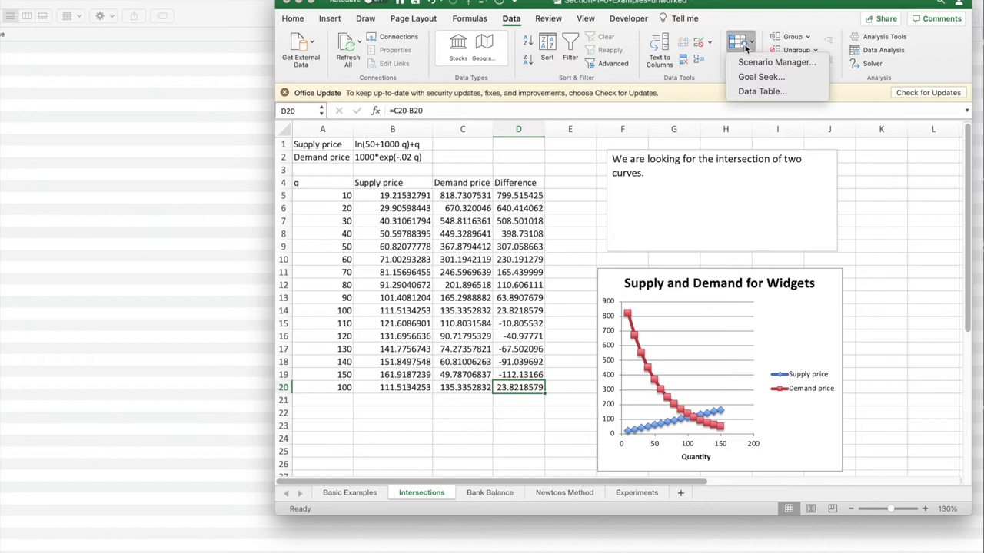
click(747, 78)
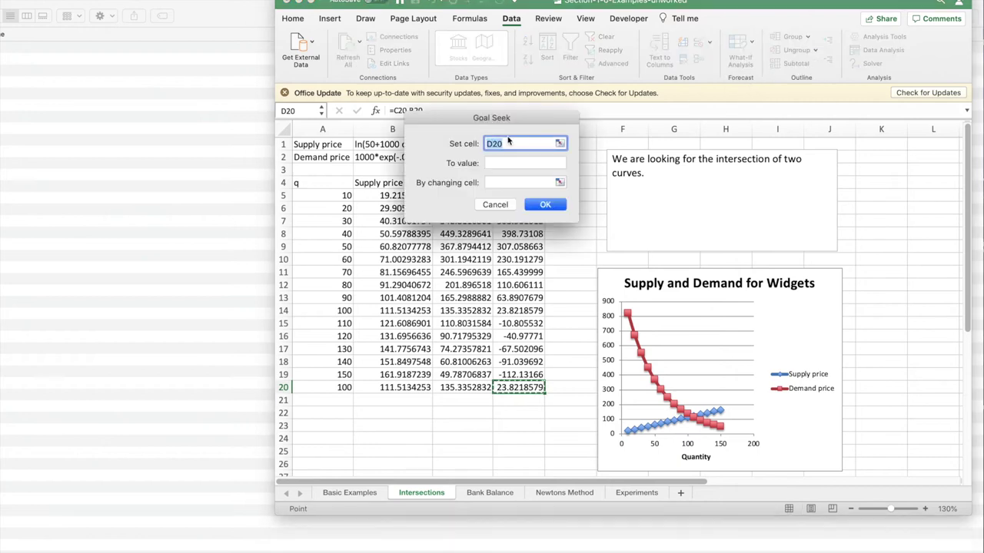
click(495, 161)
text(0)
key(Tab)
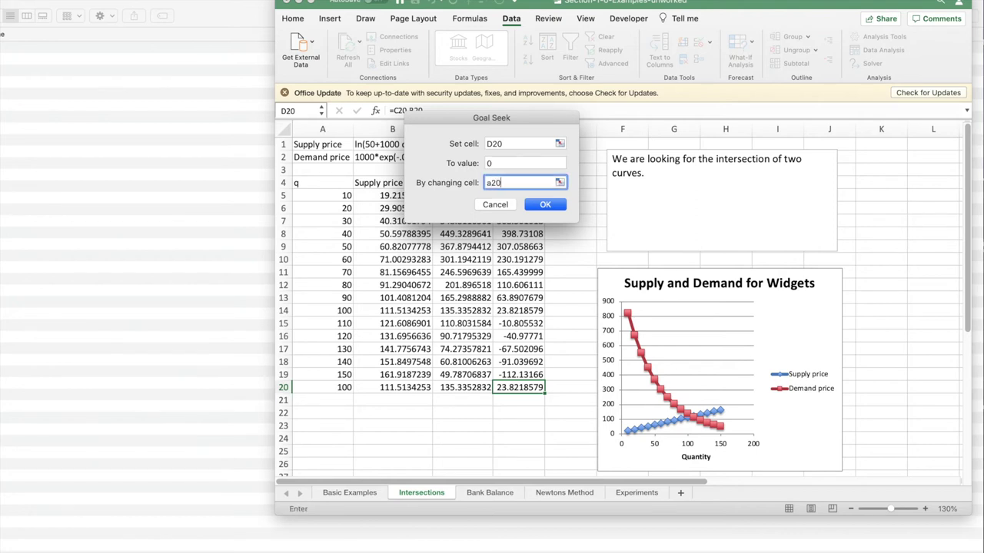
key(Return)
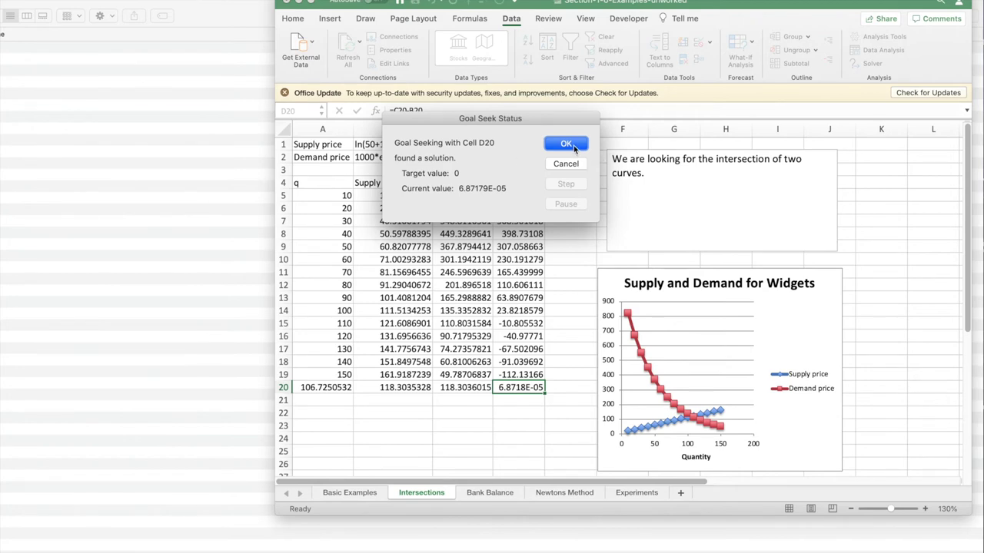
click(566, 145)
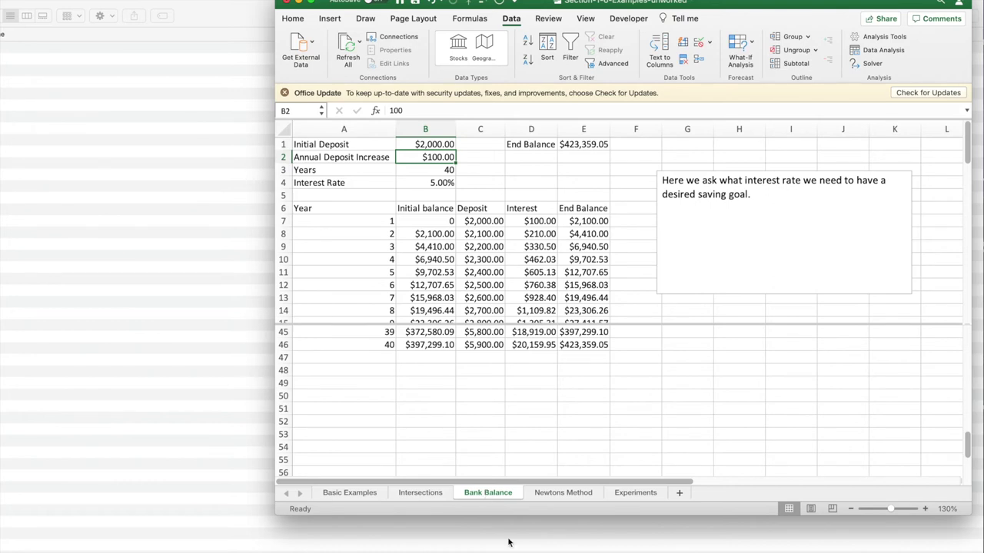
- Show the formulas on the Bank Balance sheet, examine the initial balance formula in B8, and return to displaying values
click(470, 19)
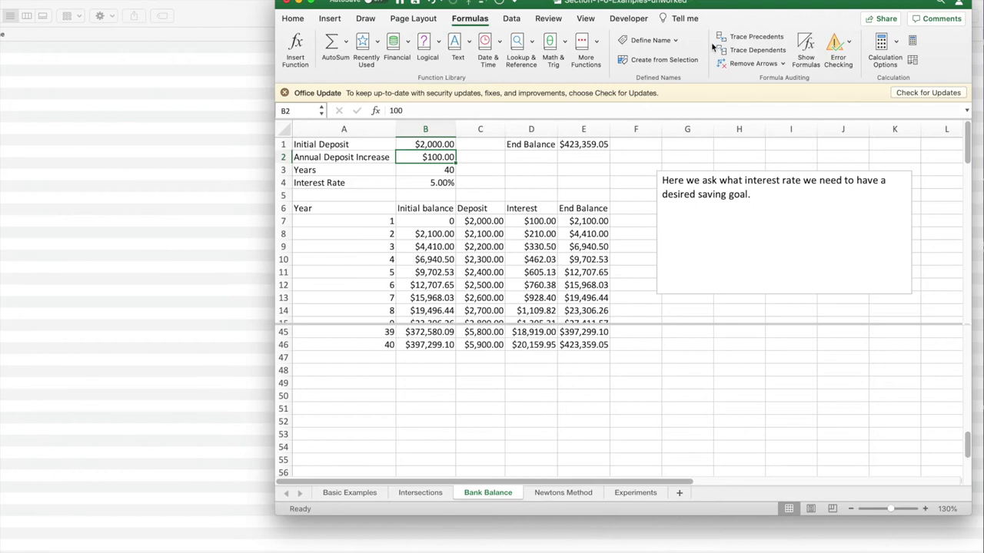
click(805, 49)
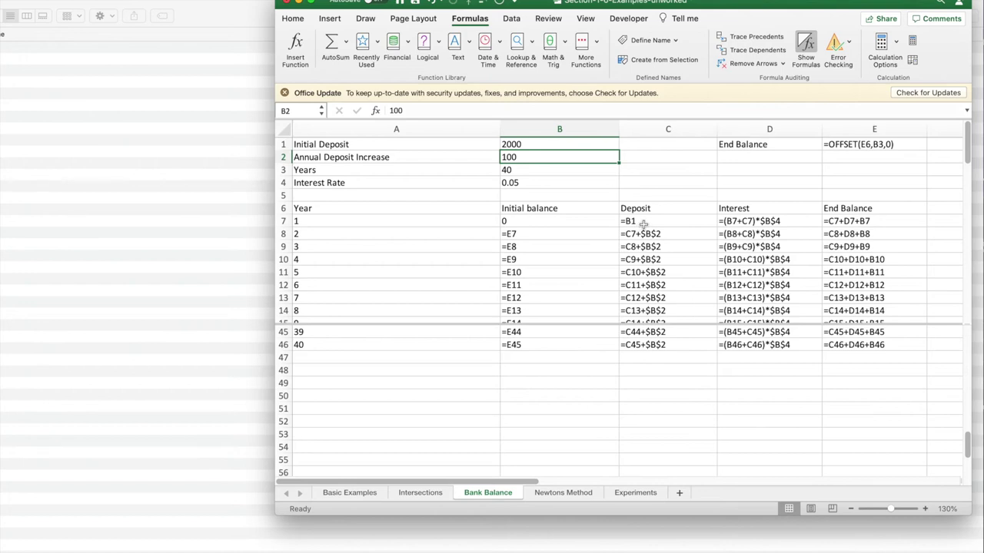
click(541, 235)
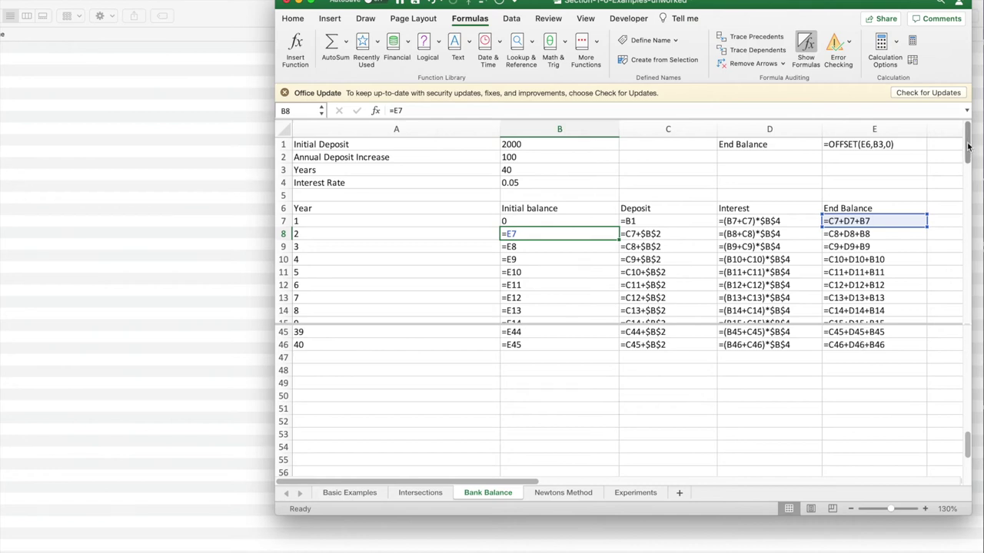
click(805, 47)
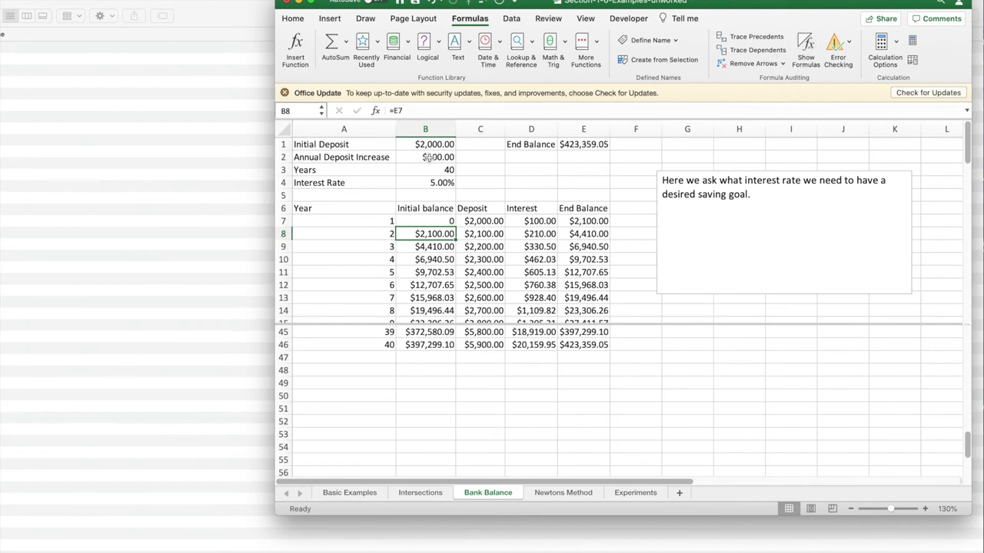
- Goal seek the end balance in E1 to 500000 by changing the annual deposit increase in B2, and accept the solution
click(586, 146)
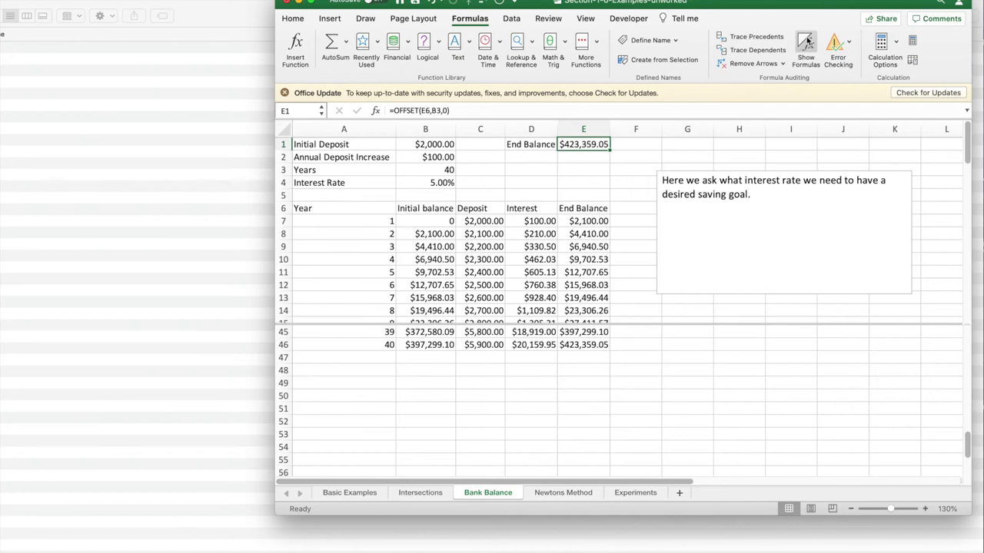
click(511, 19)
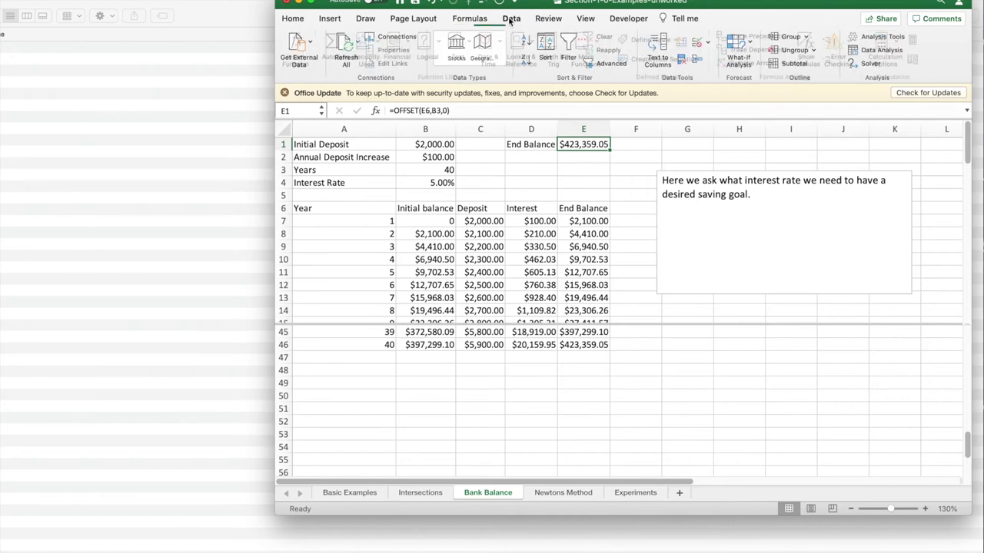
click(753, 57)
click(754, 85)
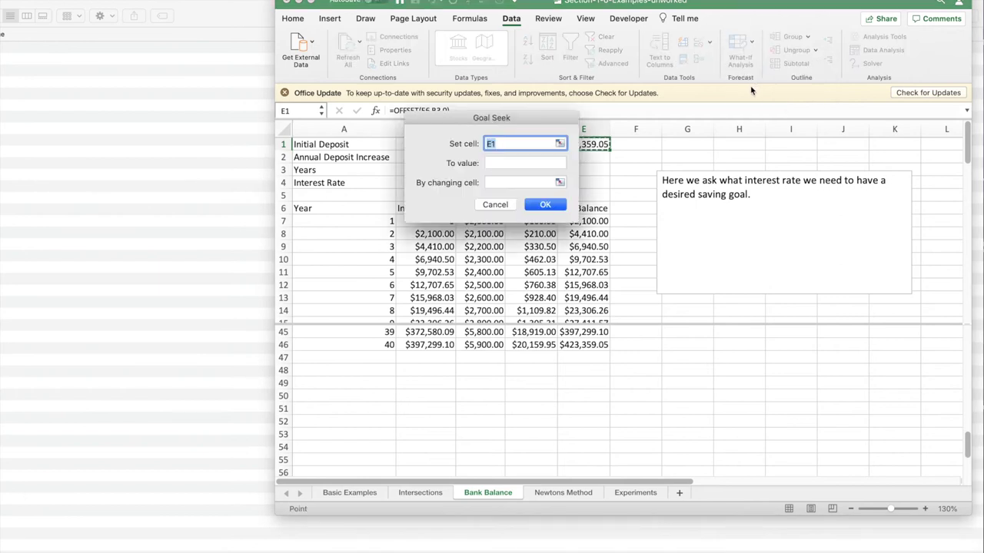
drag(533, 119, 784, 166)
click(755, 216)
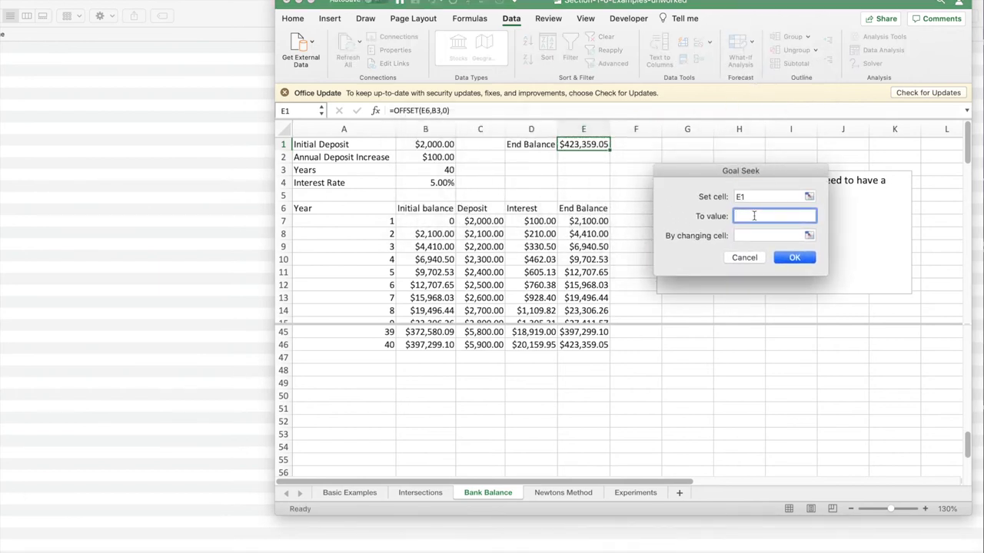
text(500000)
click(747, 235)
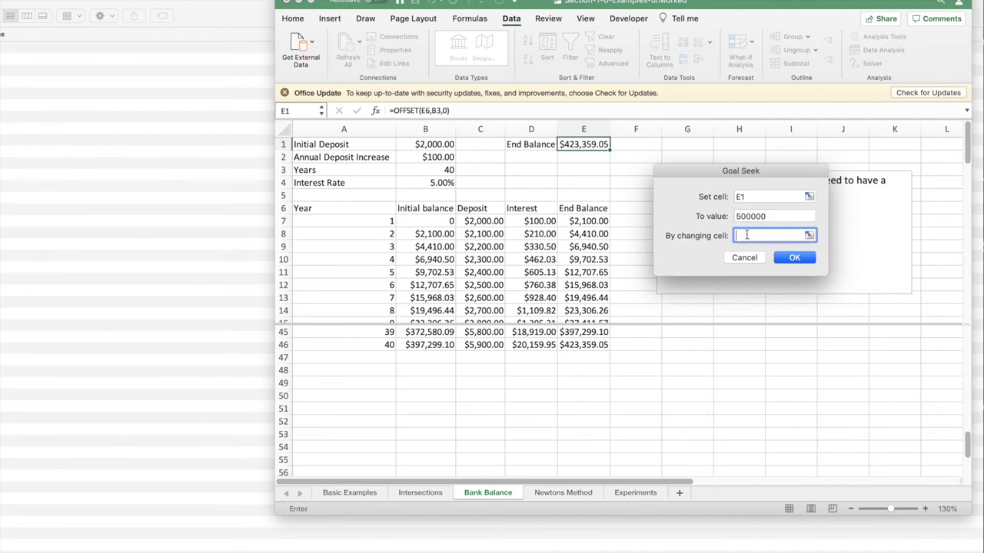
click(438, 157)
click(794, 258)
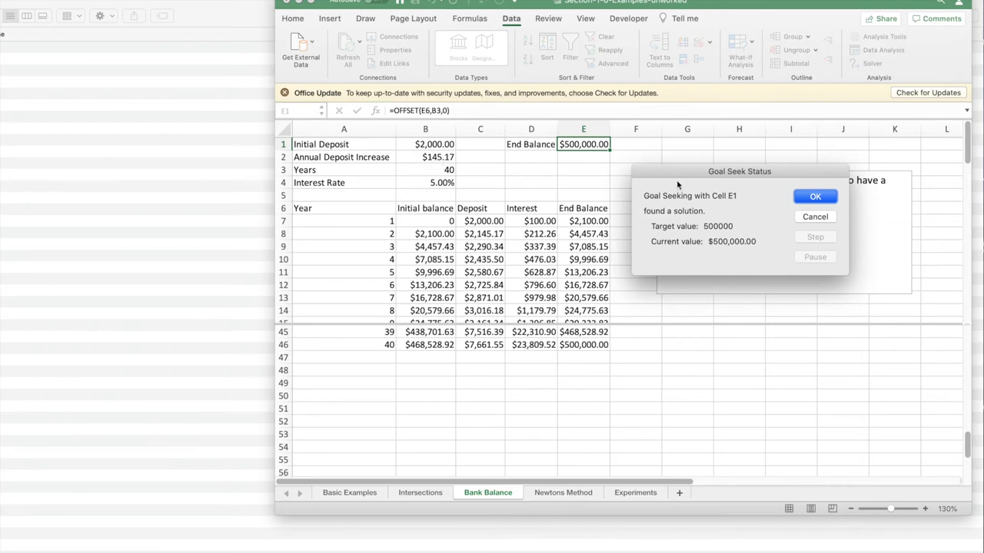
click(812, 197)
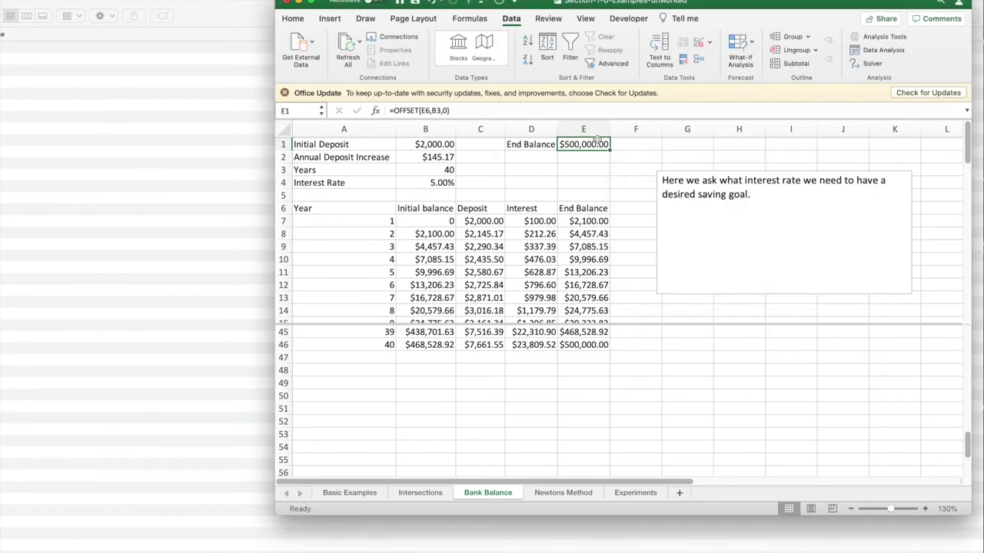
- Goal seek the end balance in E1 to 750000 by changing the annual deposit increase in B2, and keep the solution
click(751, 45)
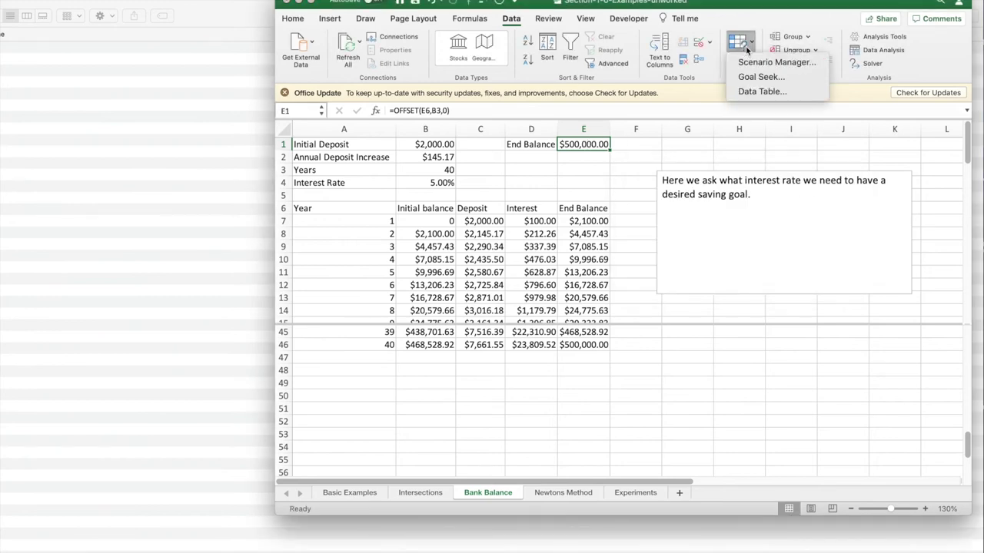
click(752, 78)
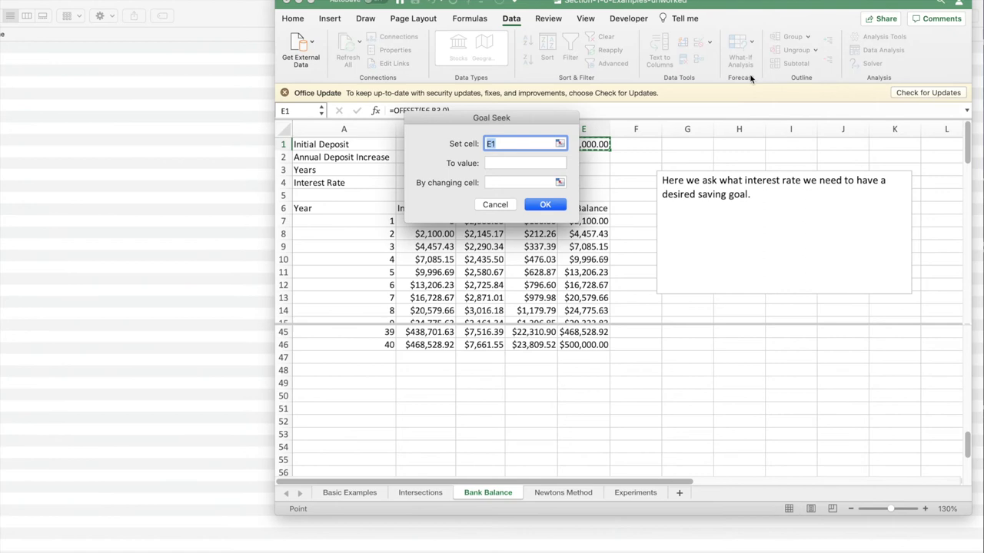
click(502, 162)
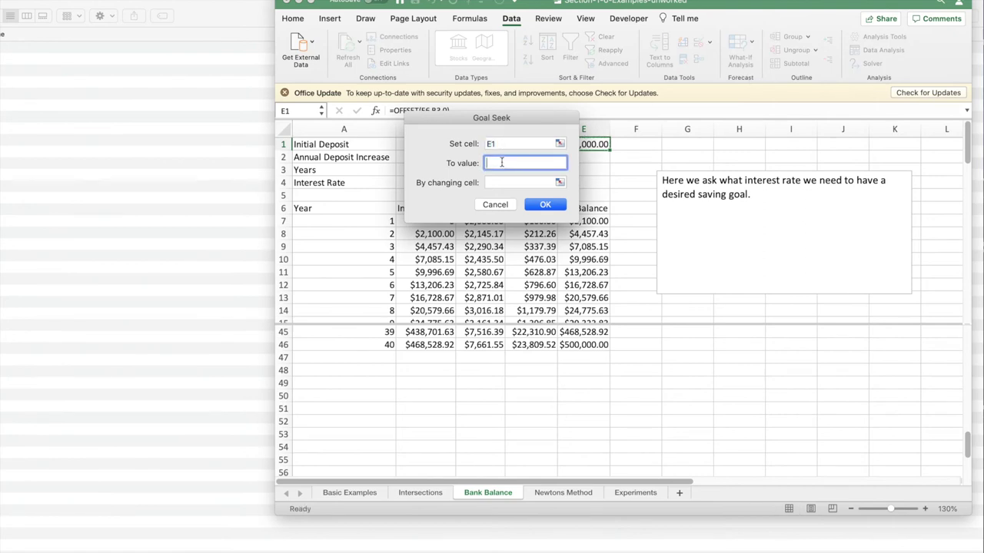
text(750)
drag(541, 116, 790, 131)
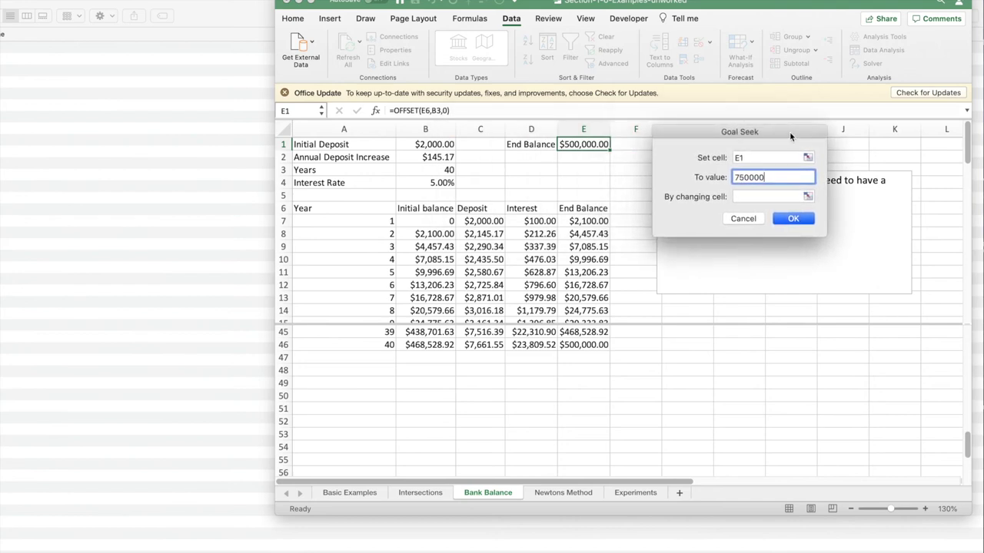
click(750, 197)
click(440, 157)
click(795, 218)
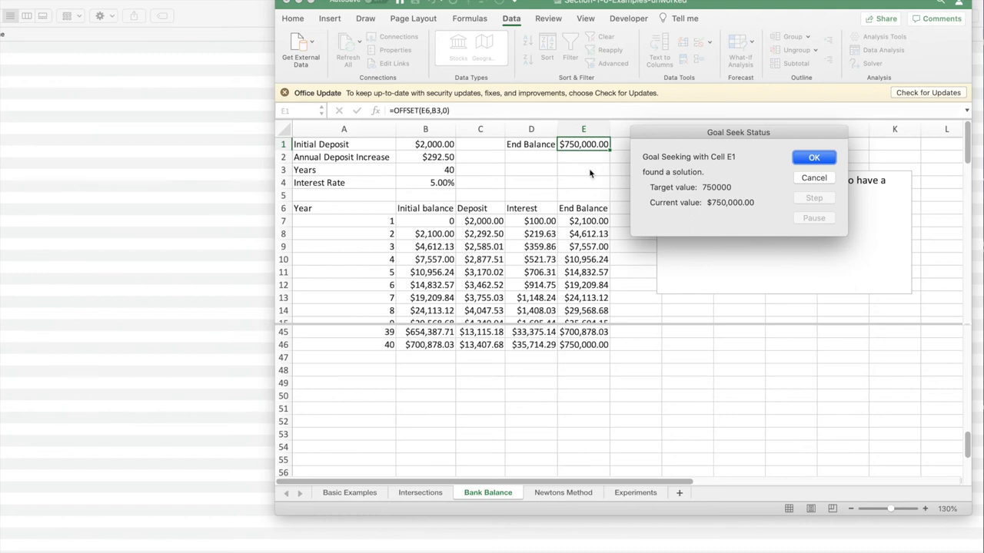
click(814, 157)
- On the Newtons Method sheet, set the goal of the x^2 example in E2 to 5
click(579, 494)
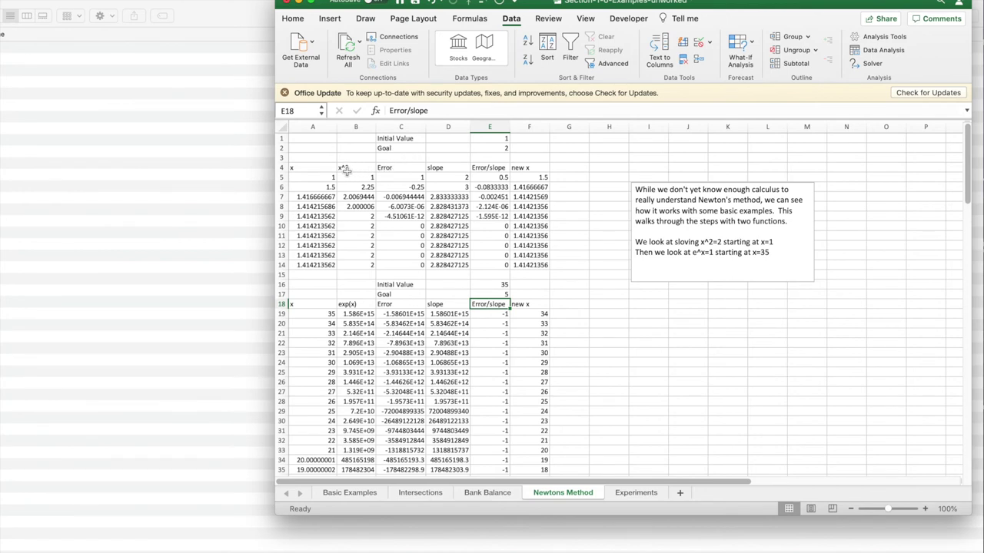
click(497, 148)
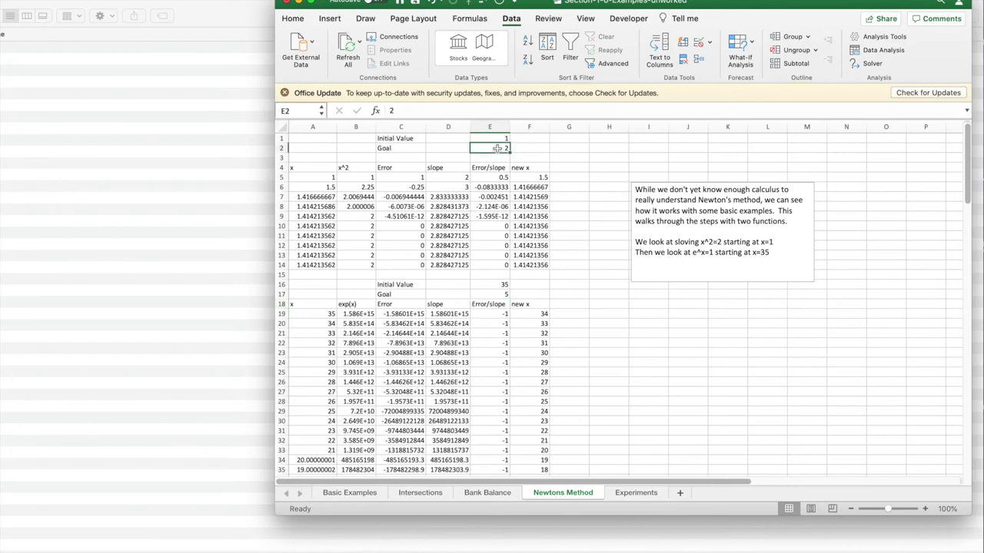
text(5)
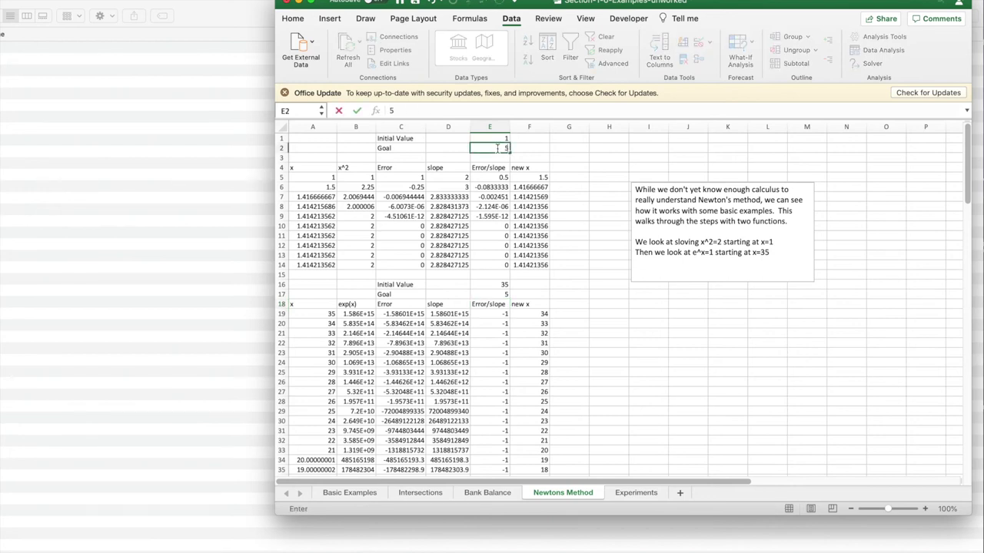
key(Return)
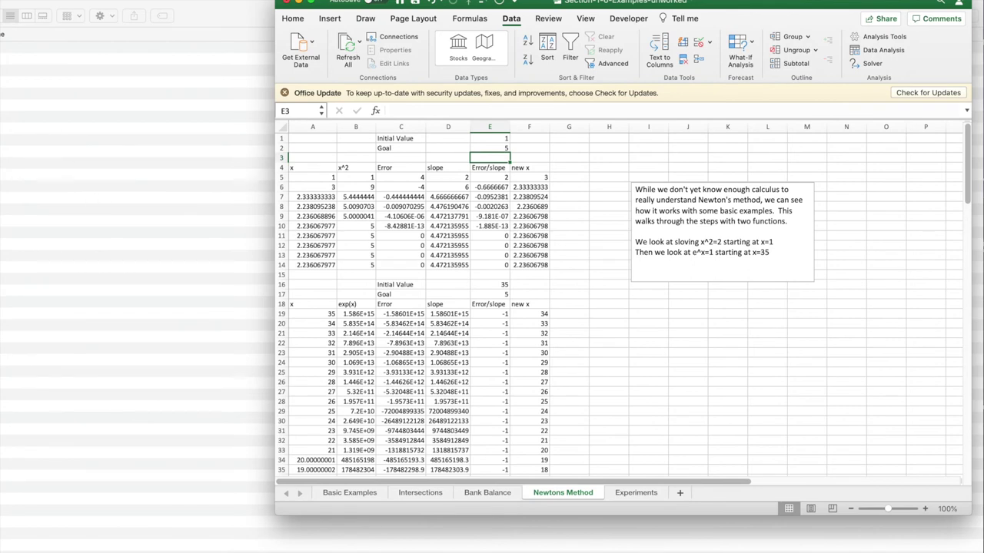
- Consult the tangent line explanation of Newton's Method in the browser, return to Excel, and set the x^2 goal in E2 to 10
key(super+Tab)
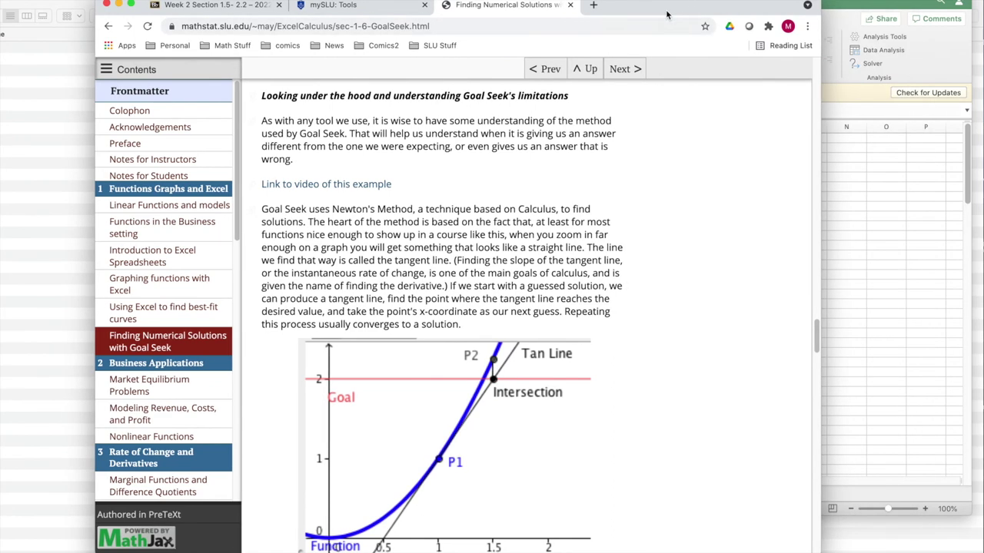
drag(779, 15, 0, 115)
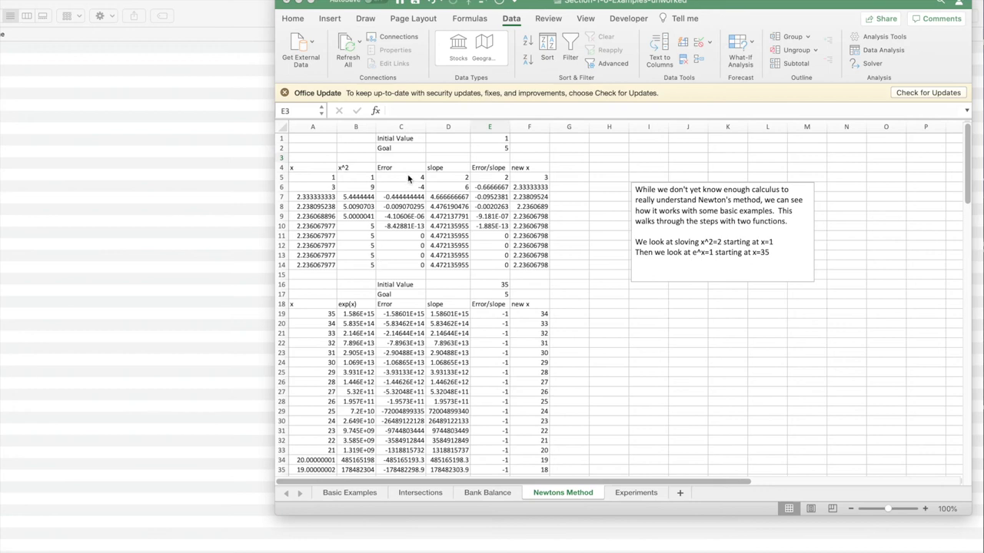
click(503, 147)
text(10)
key(Return)
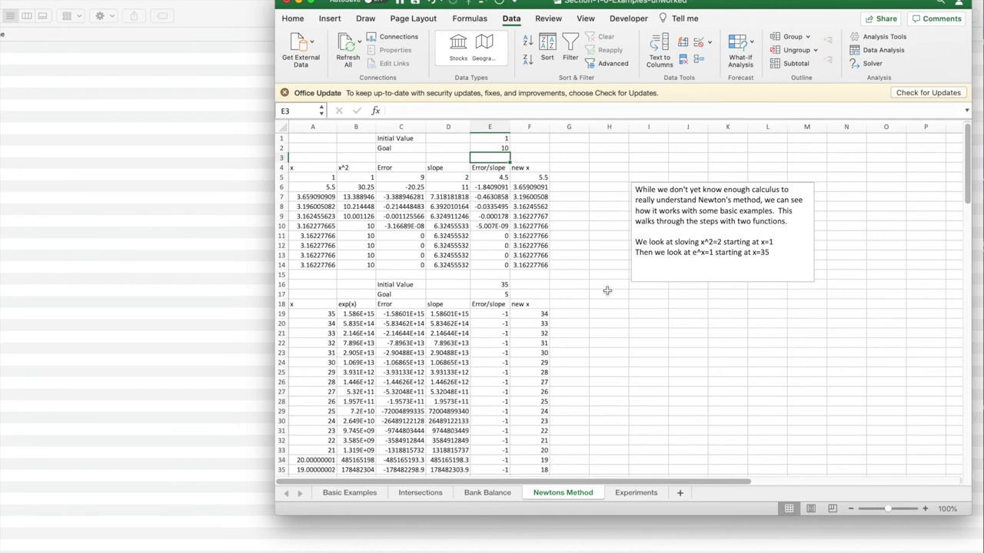
- Examine the exp(x) iterations of Newton's method down to the rows where the error reaches zero
scroll(965, 190, down, 5)
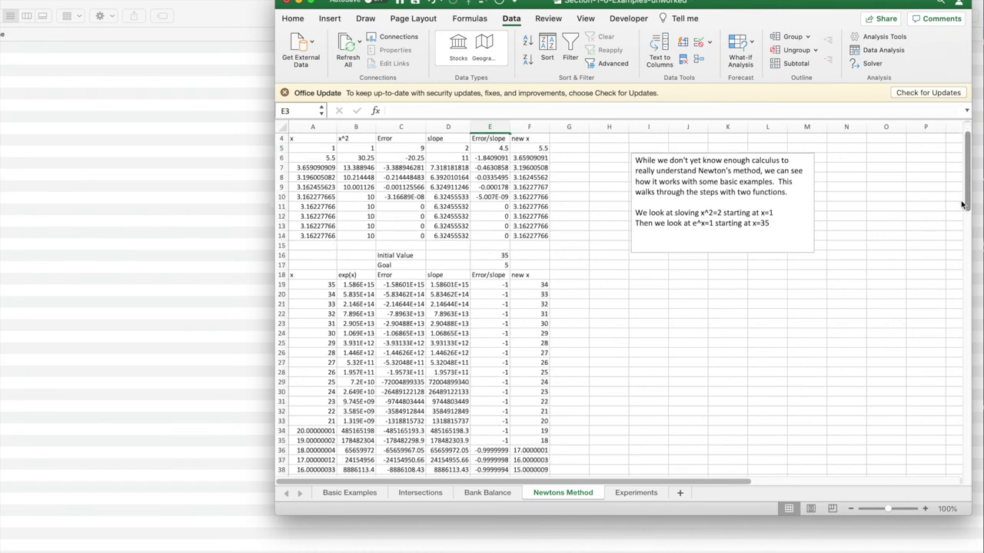
scroll(957, 213, down, 2)
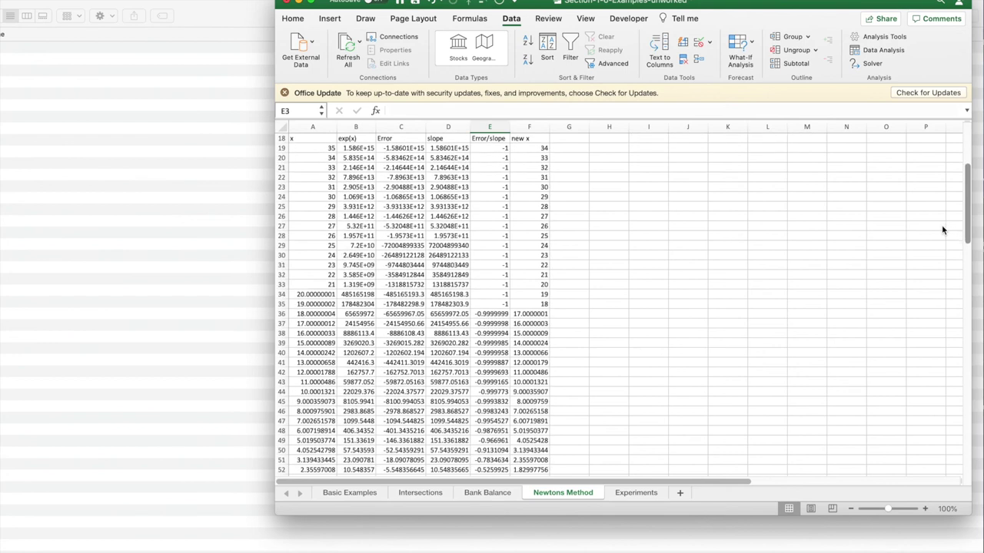
scroll(942, 225, down, 8)
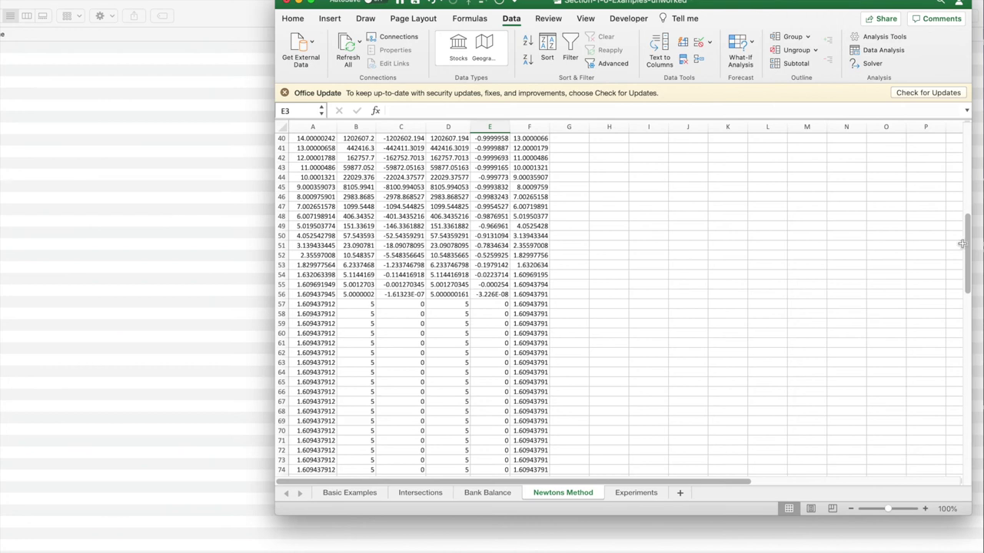
- Set the goal of the exp(x) example in E17 to 23 and examine its iterations down to the zero-error rows
drag(967, 234, 955, 154)
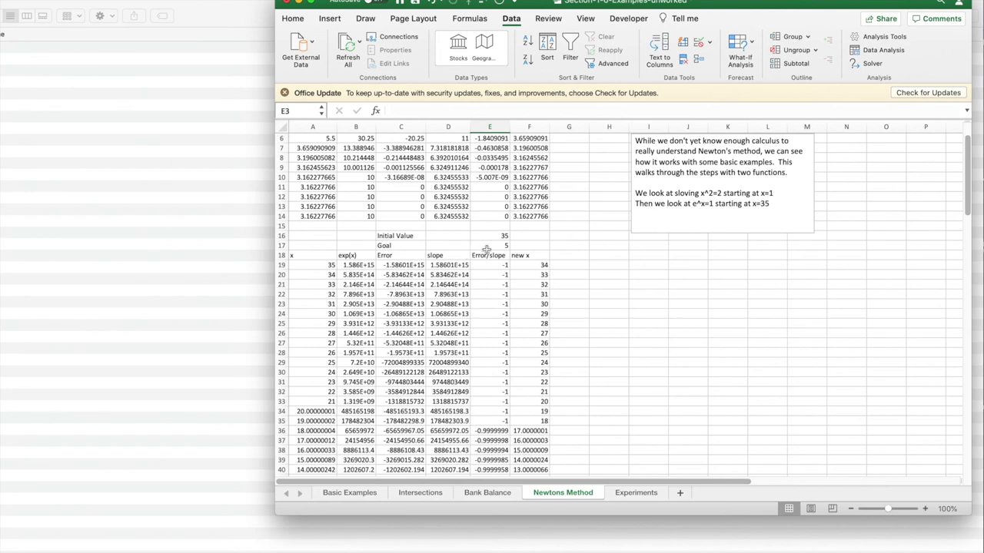
click(493, 246)
text(23)
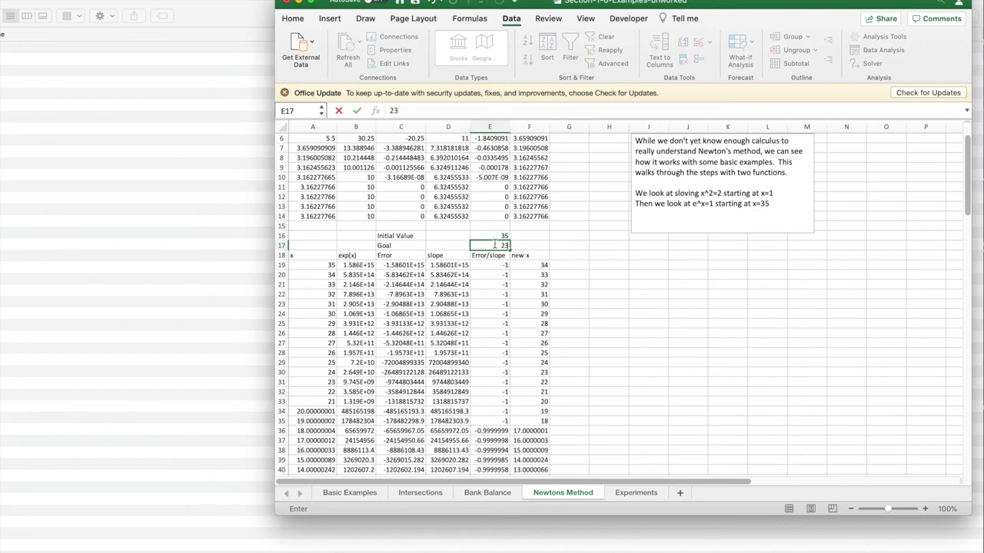
key(Return)
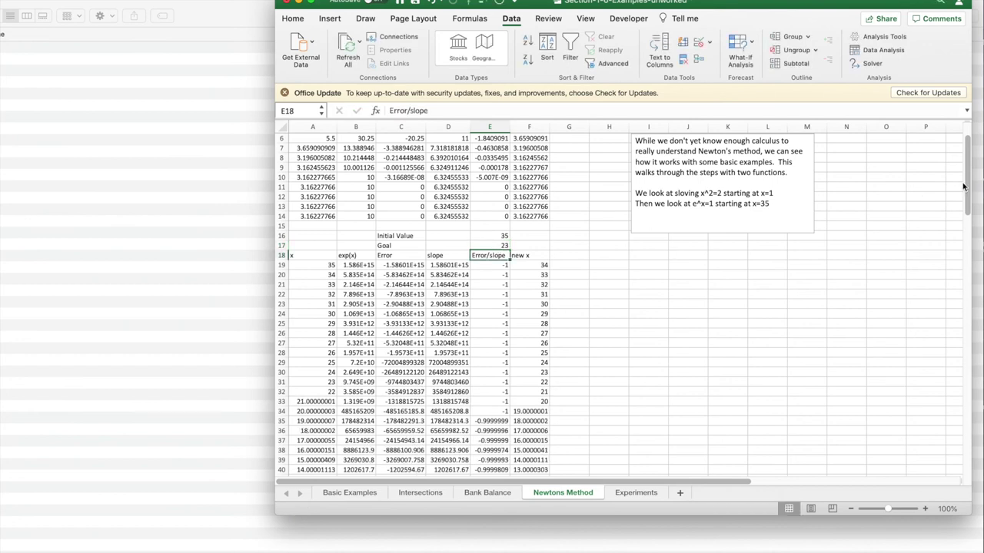
scroll(955, 220, down, 5)
scroll(950, 227, down, 12)
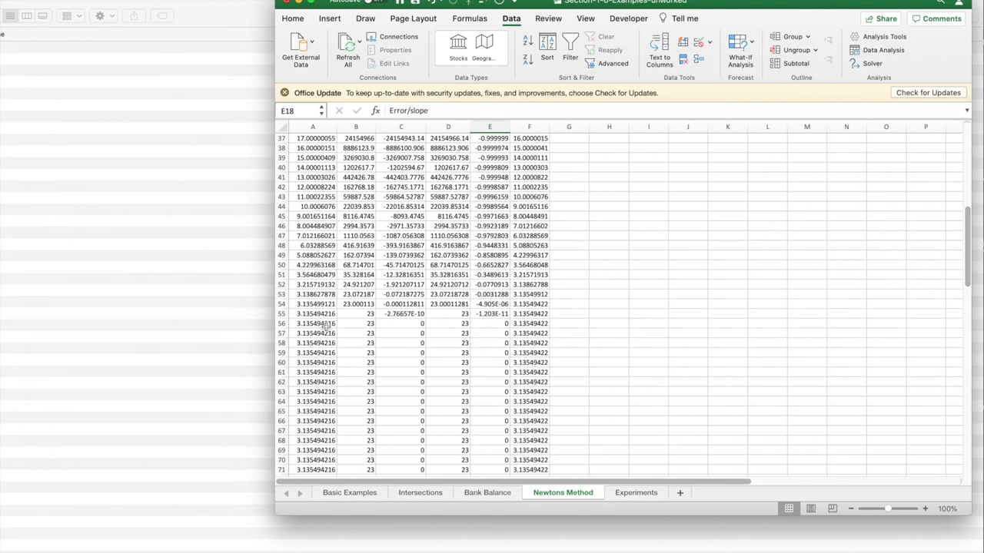
drag(966, 225, 955, 127)
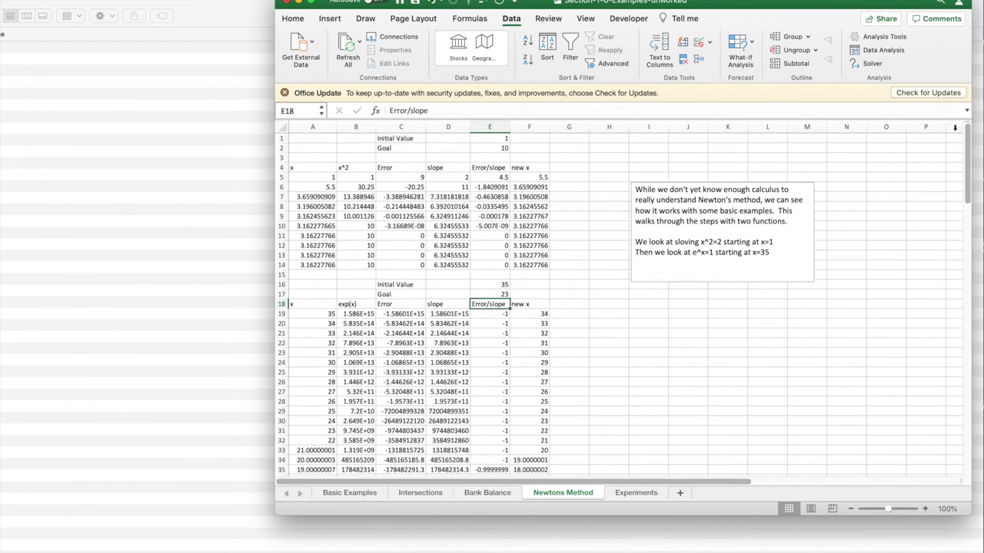
- On the Experiments sheet, reset the x value of the 1/x^4 example in A3 to 1
click(638, 494)
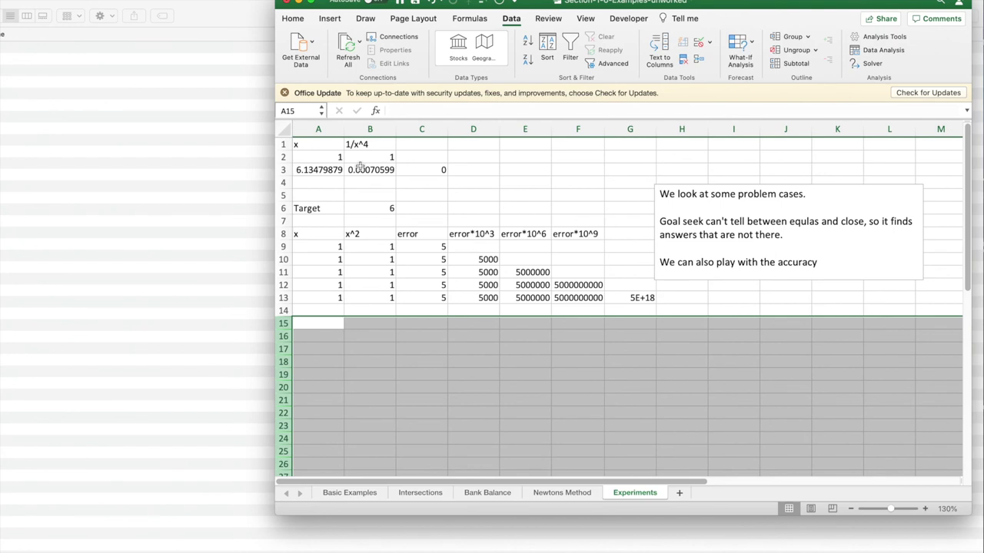
click(321, 169)
text(1)
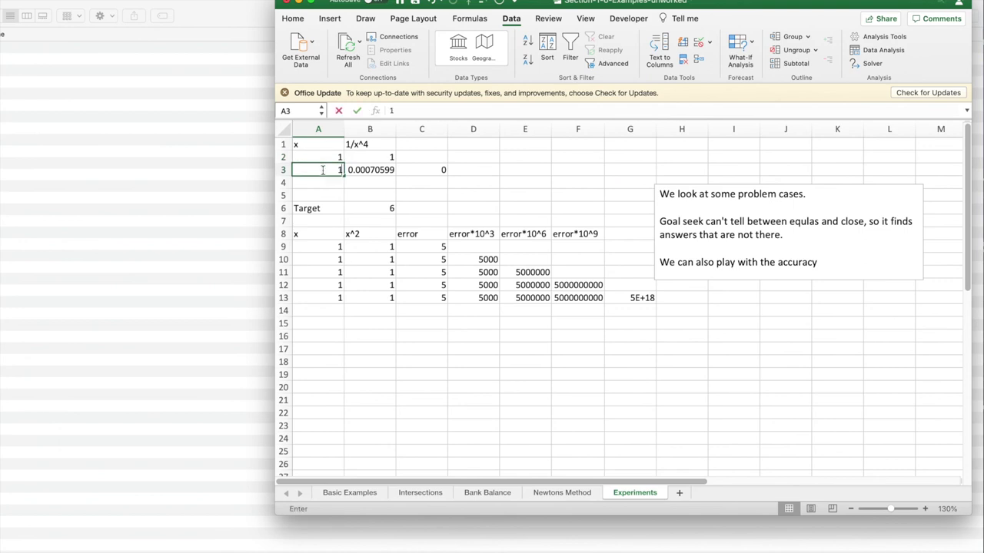
key(Return)
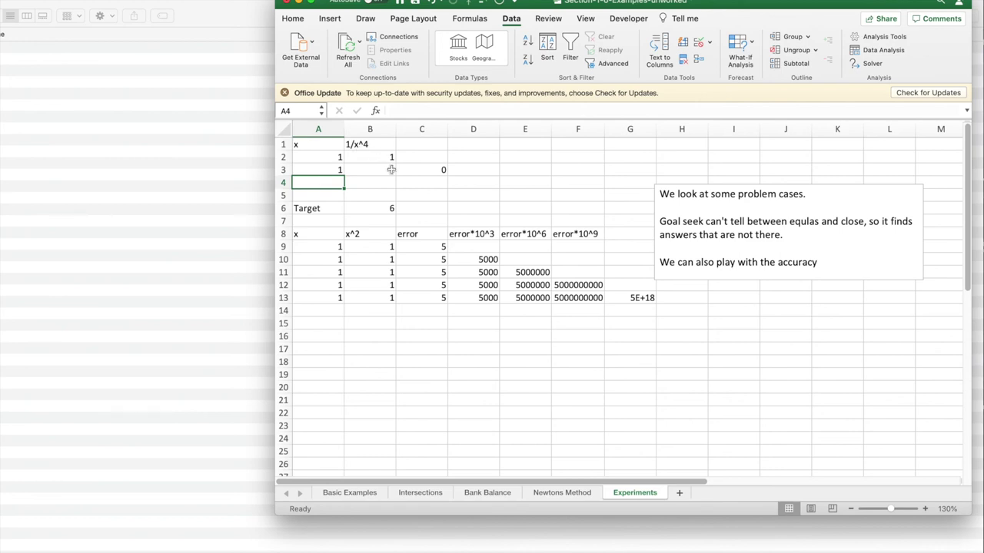
- Goal seek the 1/x^4 formula in B3 to 0 by changing x in A3, and keep the solution
click(392, 170)
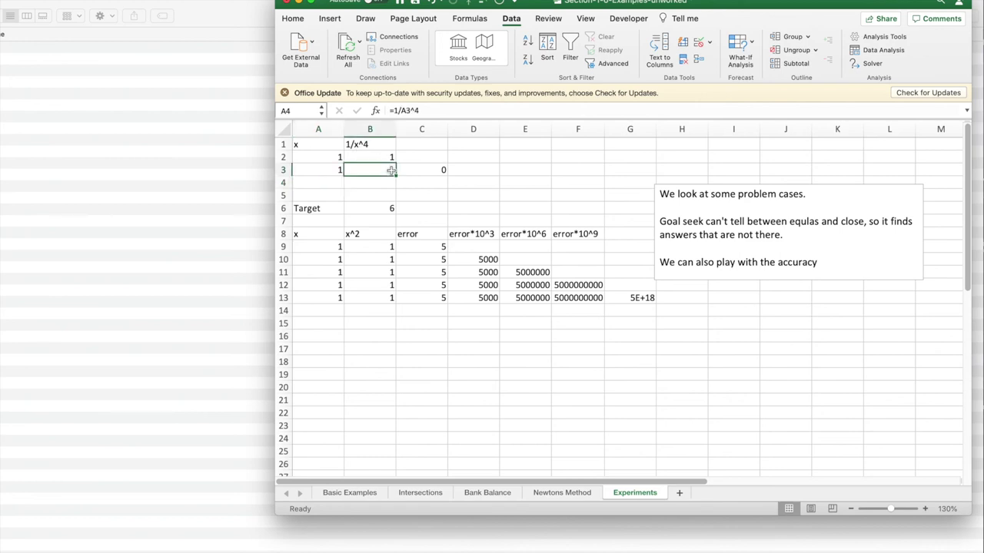
click(751, 44)
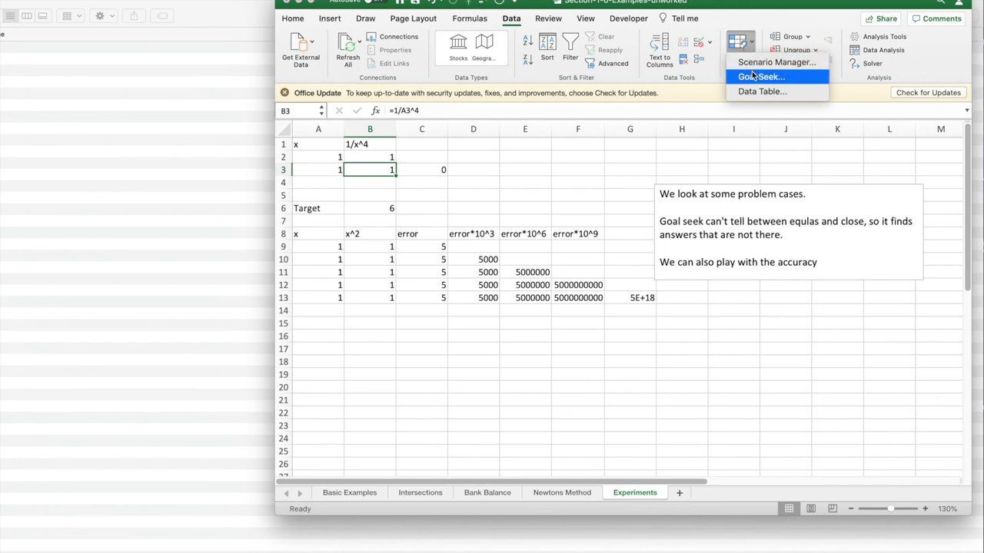
click(752, 77)
click(522, 162)
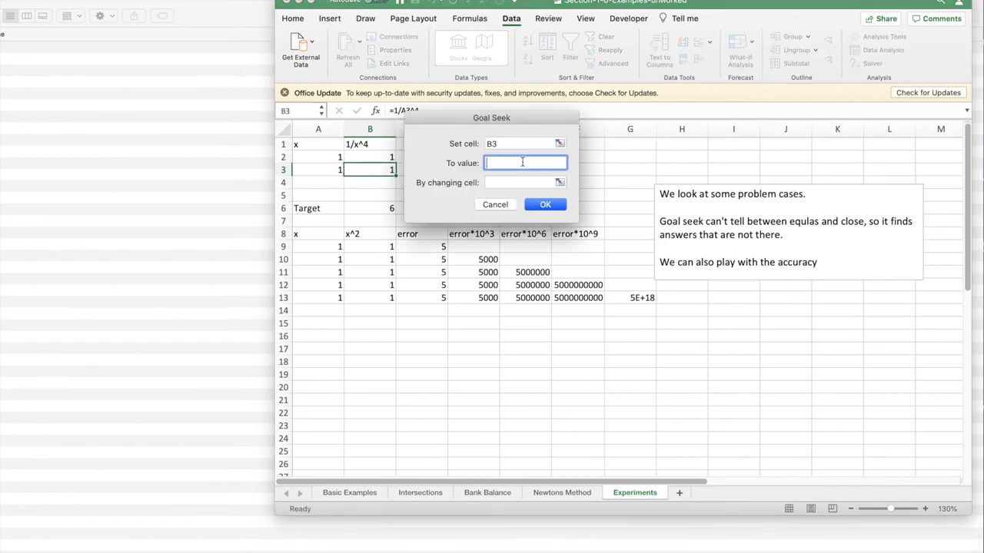
text(0)
click(521, 182)
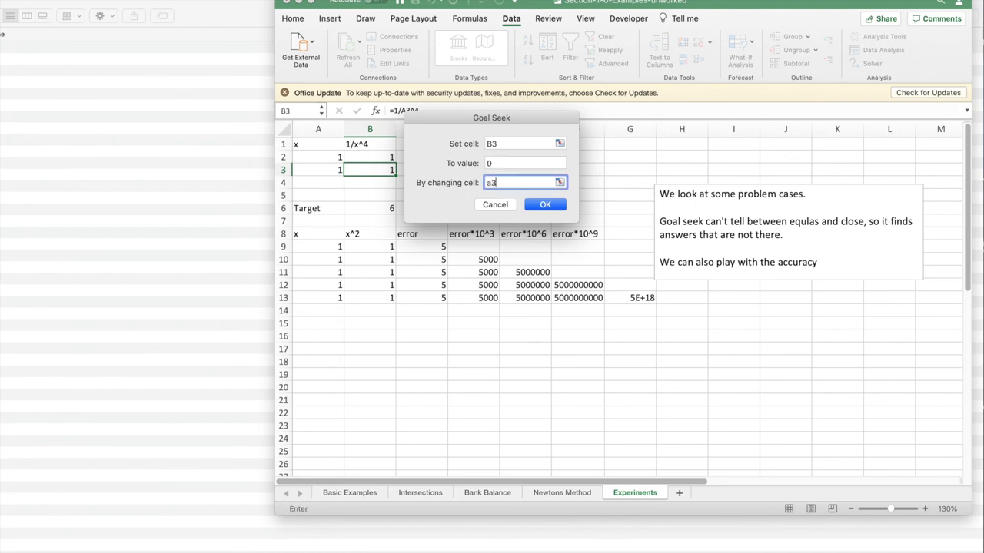
text(a3)
key(Return)
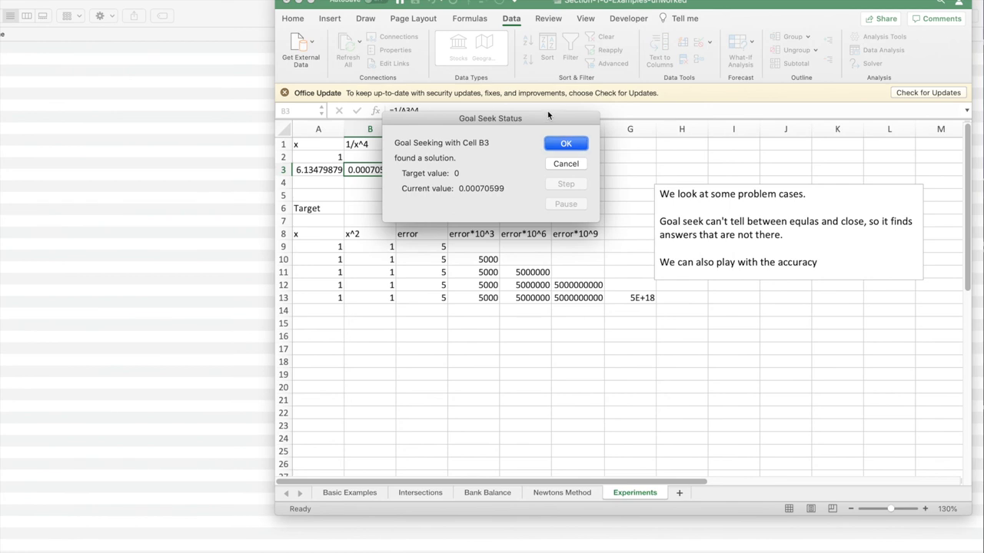
drag(554, 116, 699, 121)
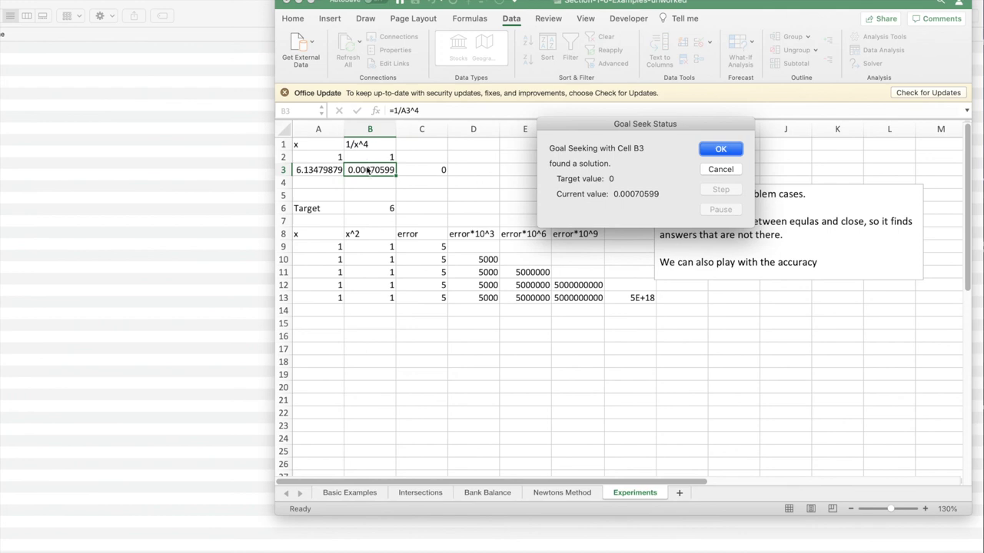
click(714, 149)
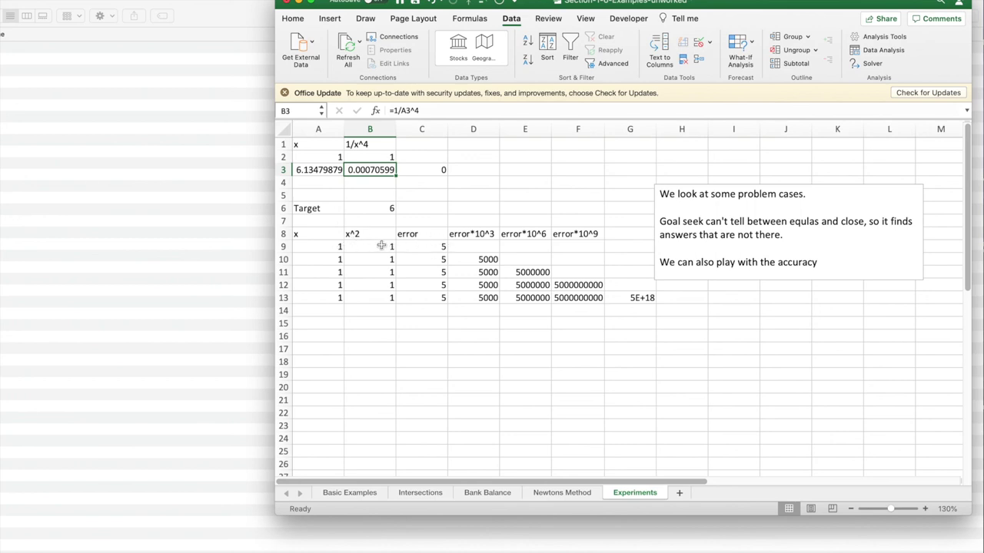
- Goal seek the unscaled x^2 error in C9 to 0 by changing A9, and keep the solution
click(436, 247)
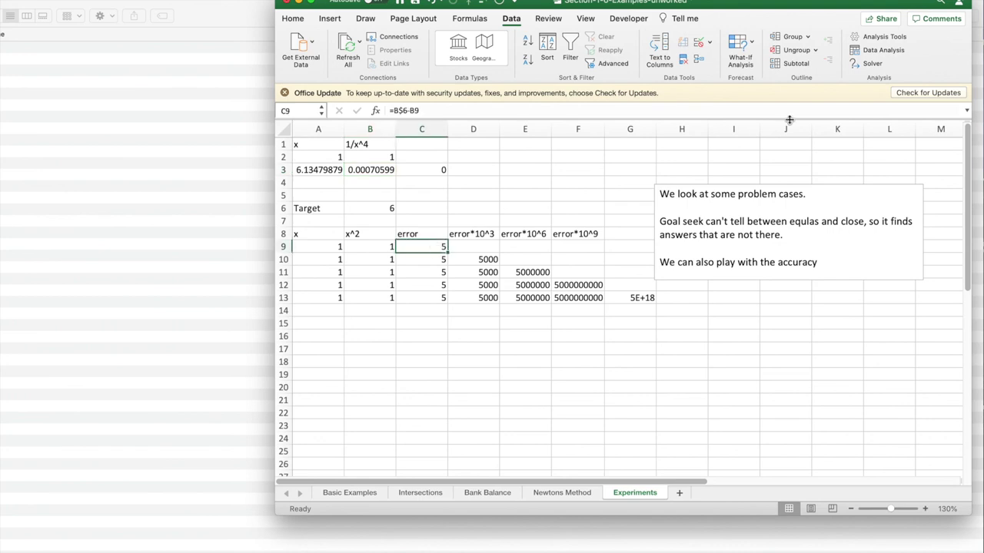
click(753, 46)
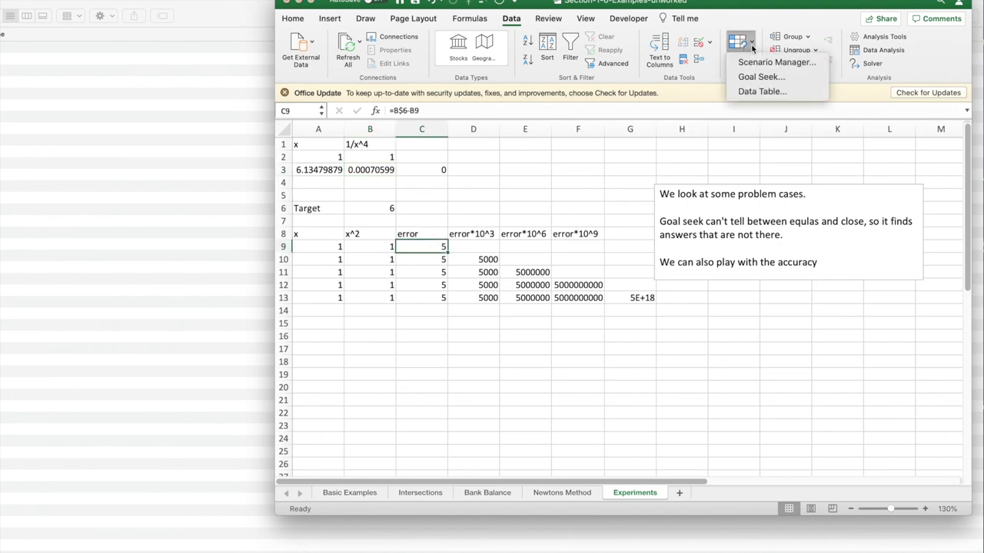
click(757, 75)
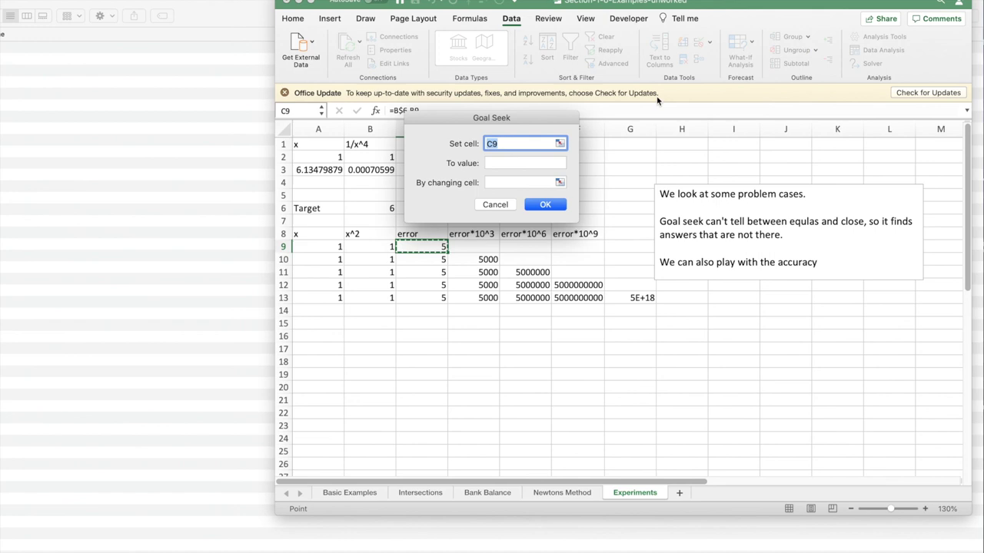
click(504, 166)
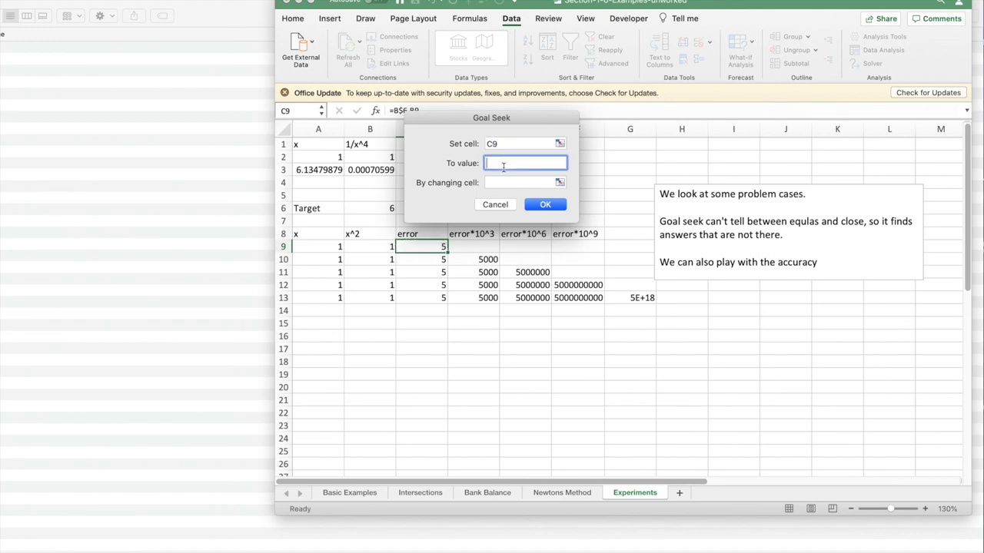
key(Tab)
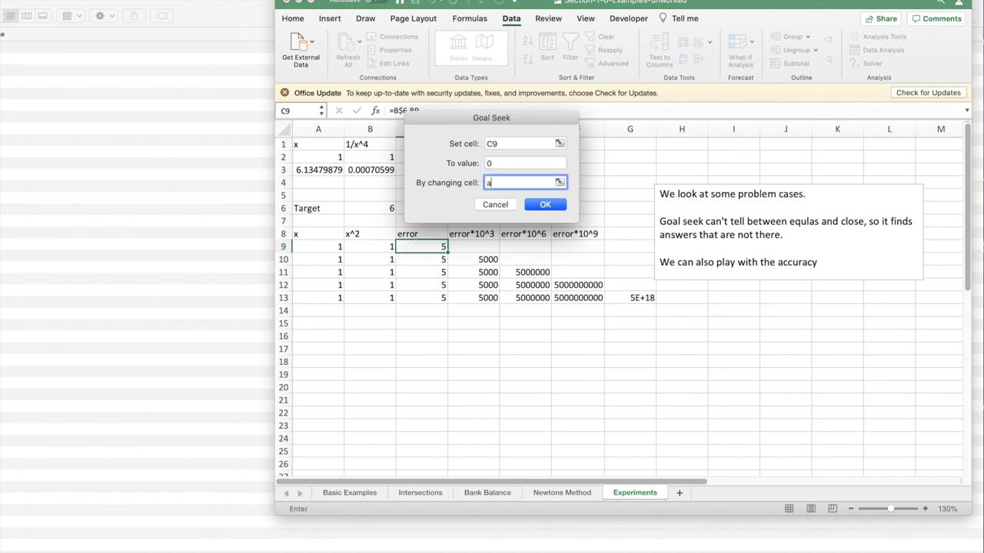
text(a9)
key(Return)
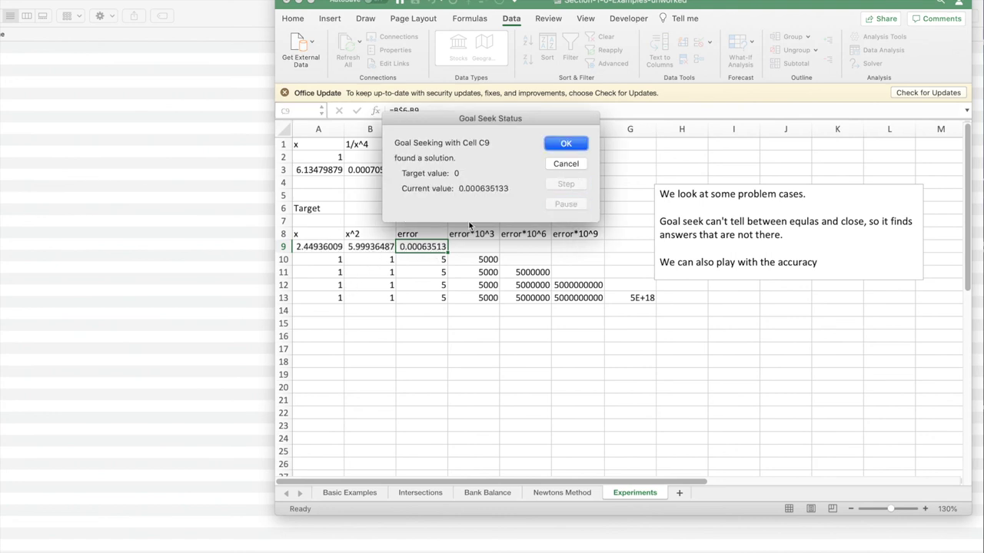
click(565, 145)
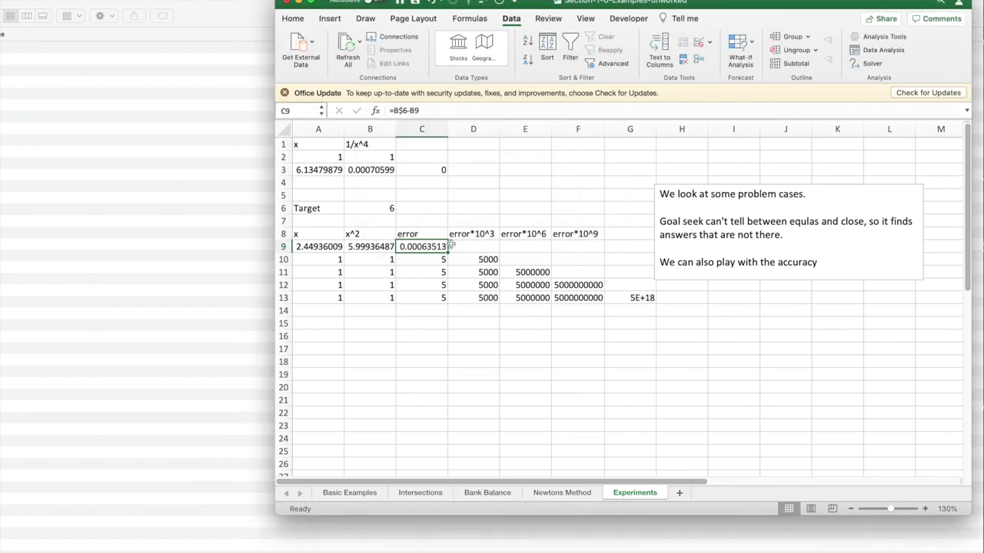
- Goal seek the error*10^3 value in D10 to 0 by changing A10, keep the solution, and widen column B
click(422, 261)
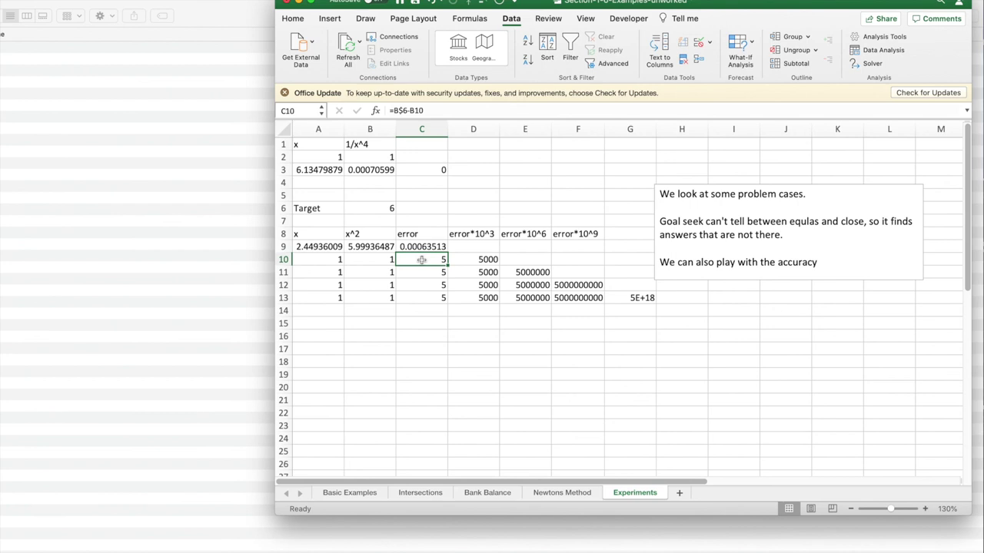
click(486, 262)
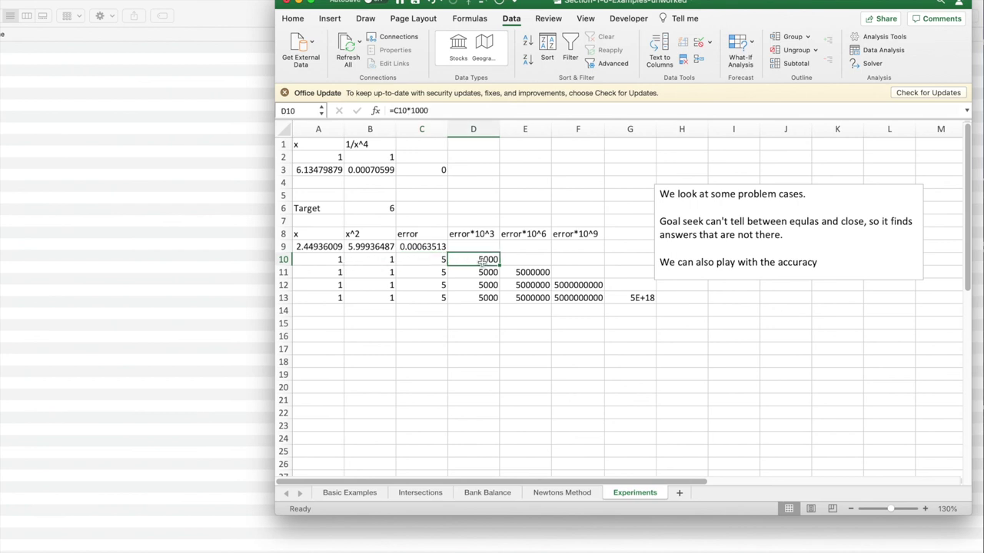
click(753, 45)
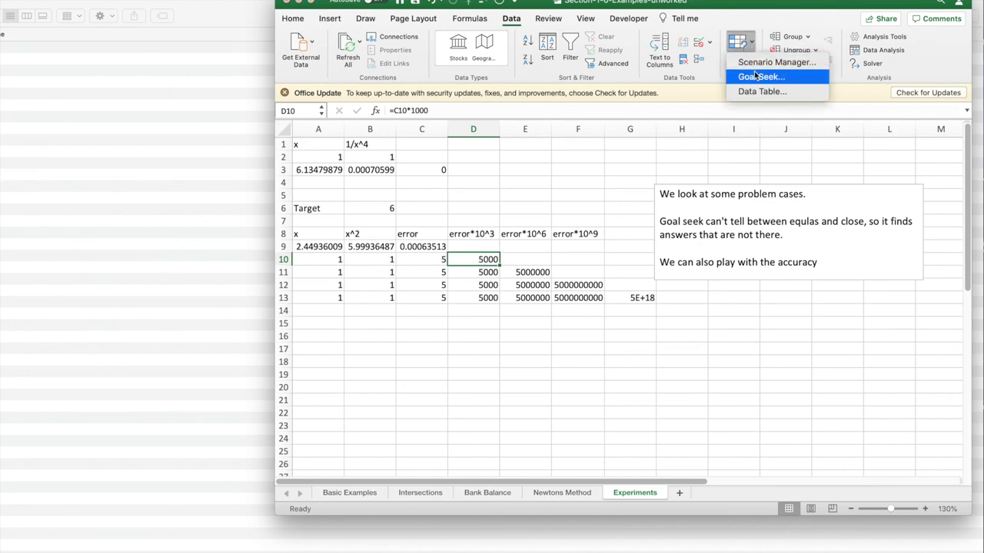
click(755, 76)
click(514, 164)
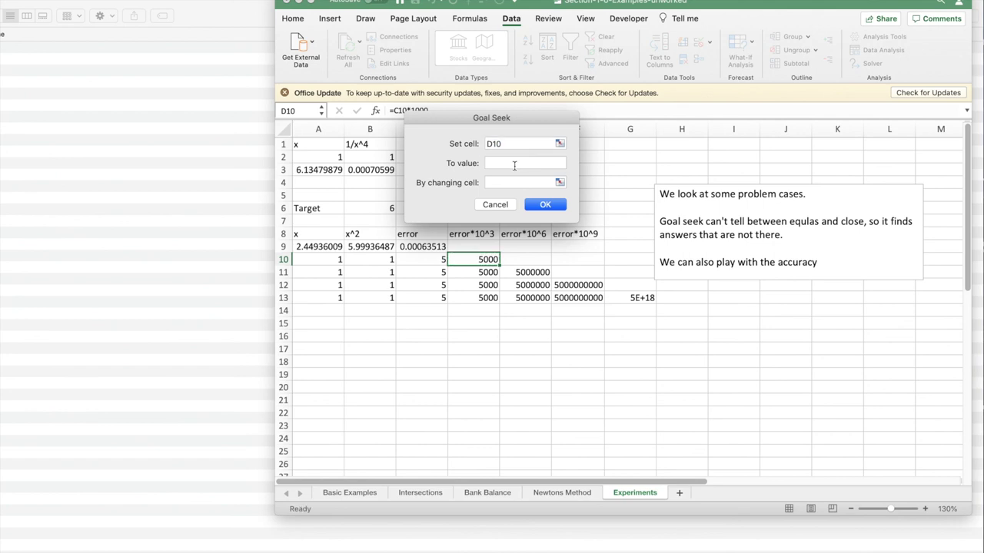
text(0)
key(Tab)
text(a10)
key(Return)
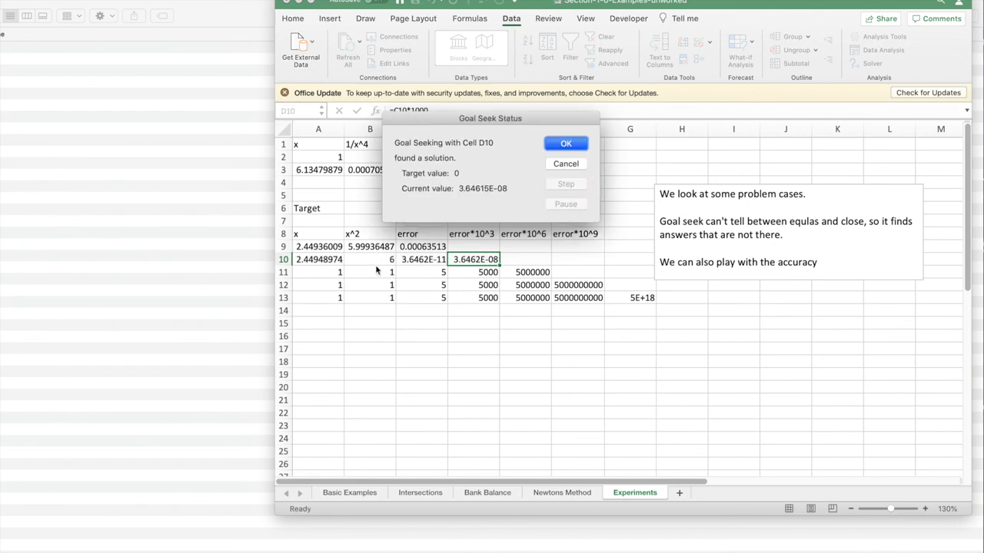
click(566, 144)
drag(396, 128, 413, 128)
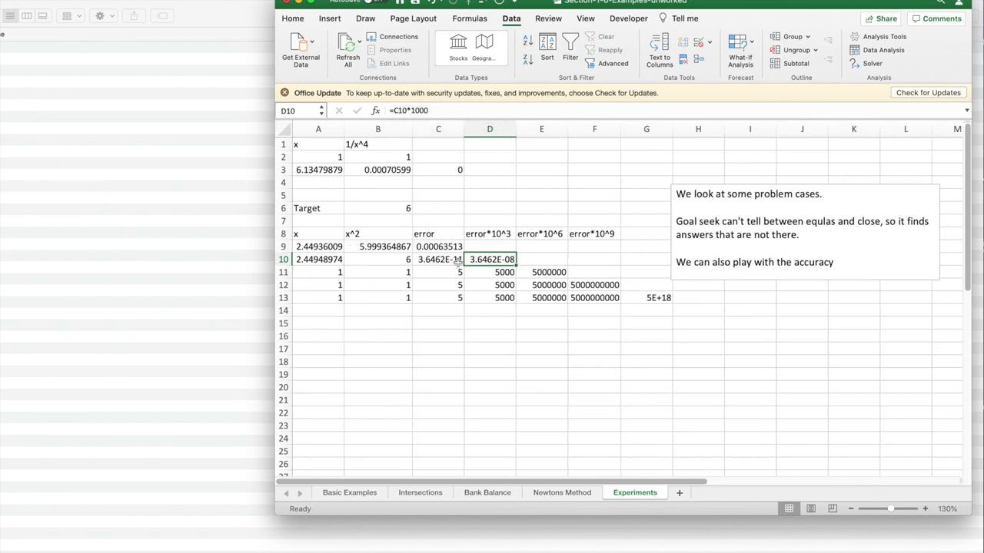
- Goal seek the error*10^9 value in F12 to 0 by changing A12, keep the solution, and widen column A
click(584, 284)
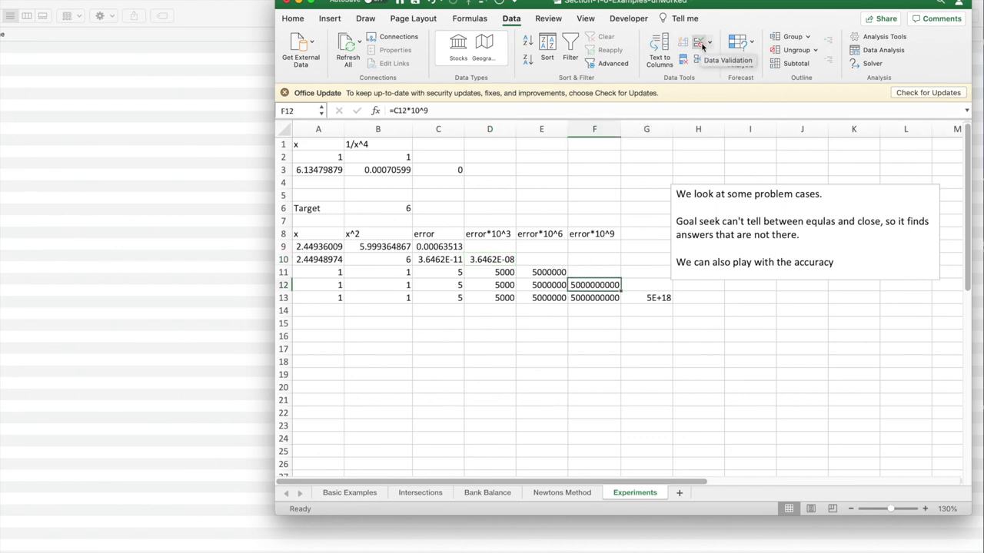
click(753, 46)
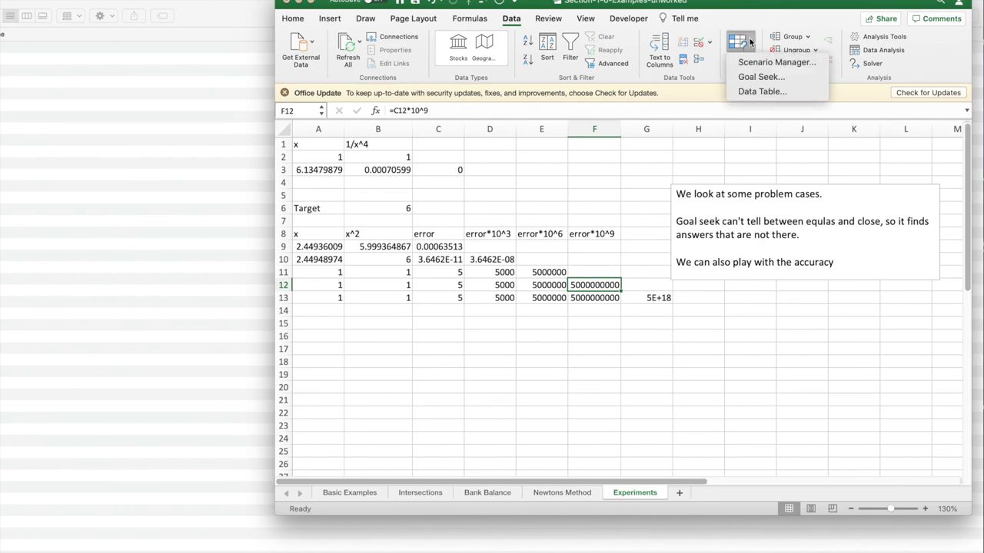
click(751, 78)
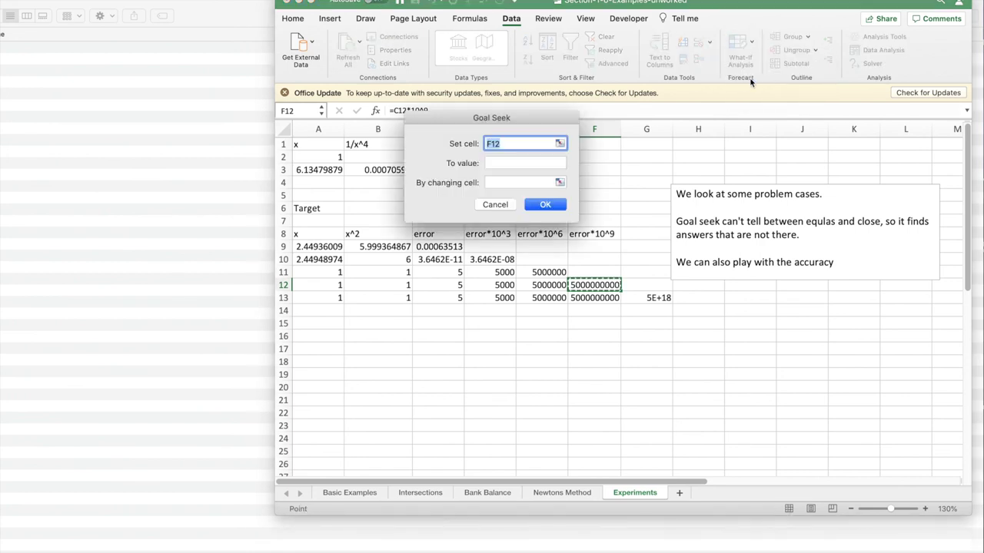
click(515, 162)
text(0)
key(Tab)
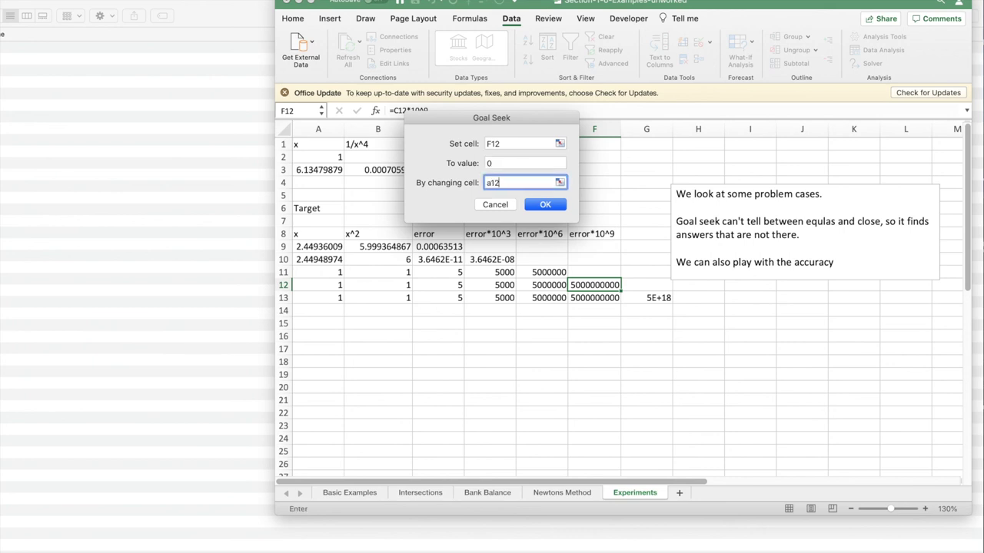
key(Return)
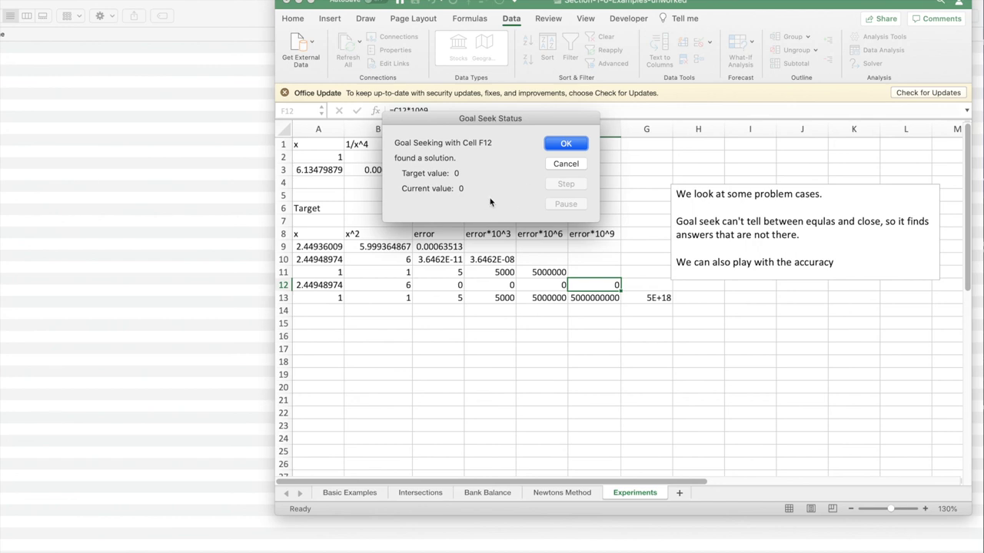
click(575, 145)
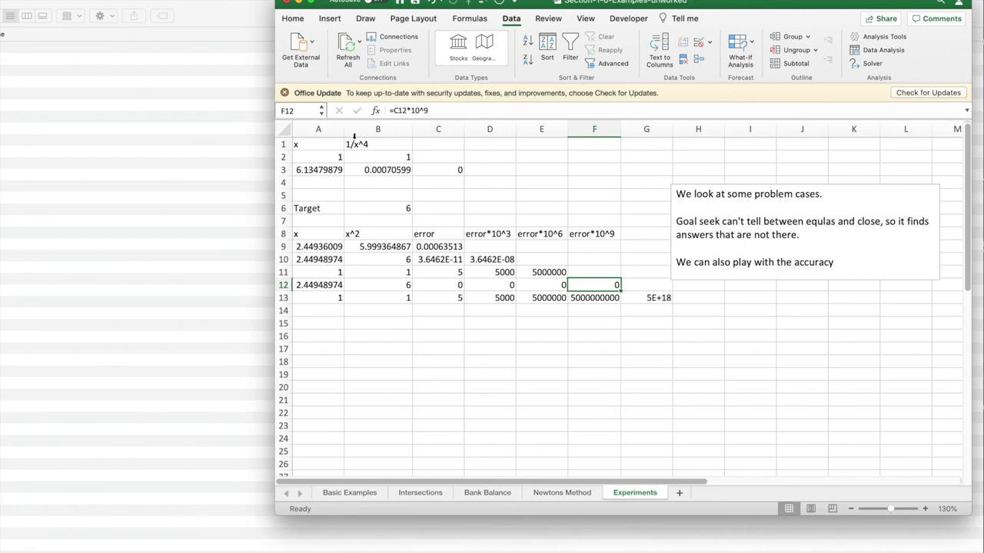
drag(345, 127, 373, 129)
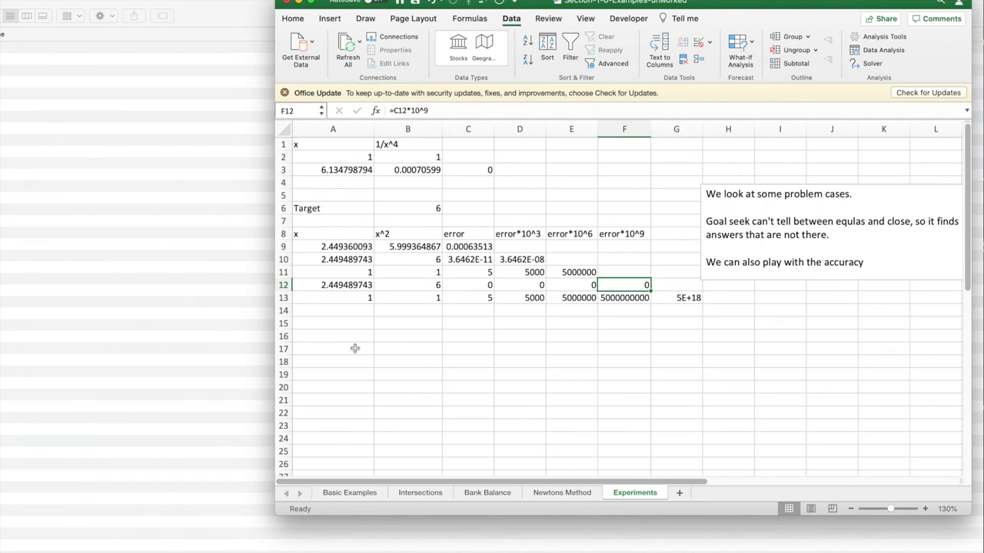